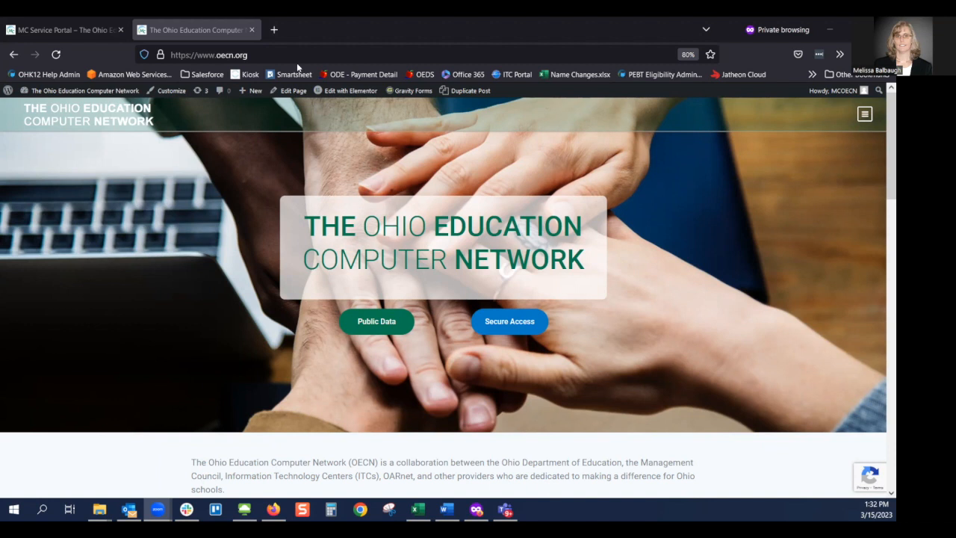
# - Open the MC Service Portal help desk page and look over its web address and navigation menu
pyautogui.click(523, 328)
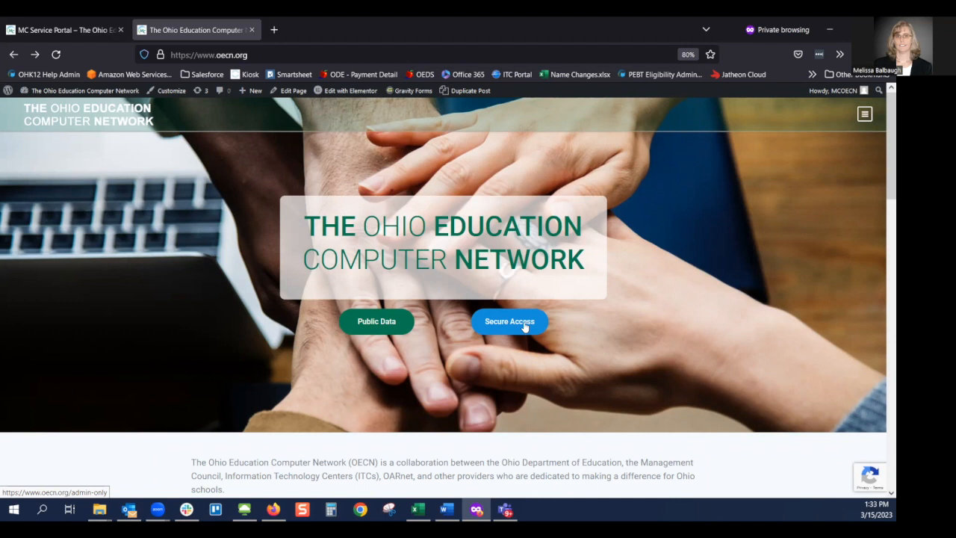
pyautogui.click(524, 326)
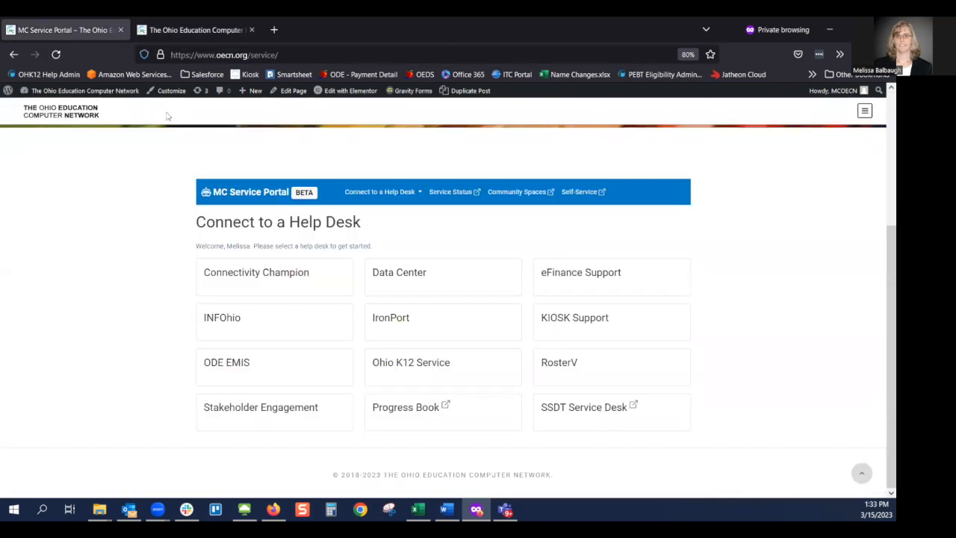
pyautogui.moveTo(278, 55); pyautogui.dragTo(251, 59)
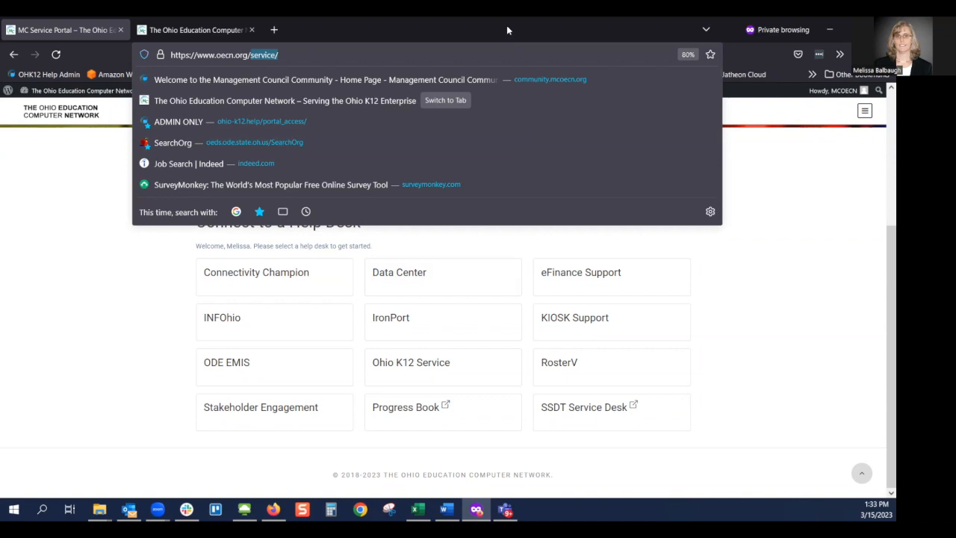
pyautogui.press('Escape')
pyautogui.click(749, 194)
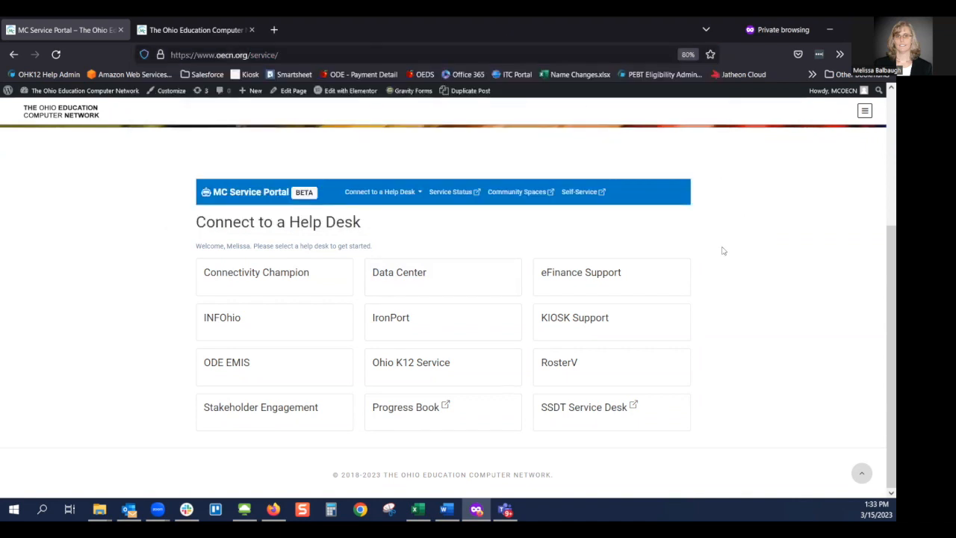
pyautogui.click(865, 111)
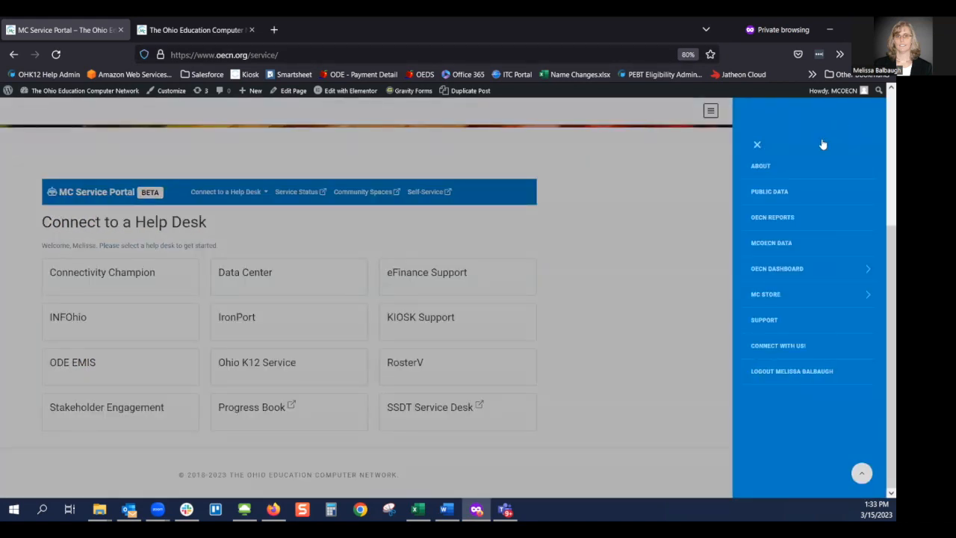
pyautogui.click(757, 147)
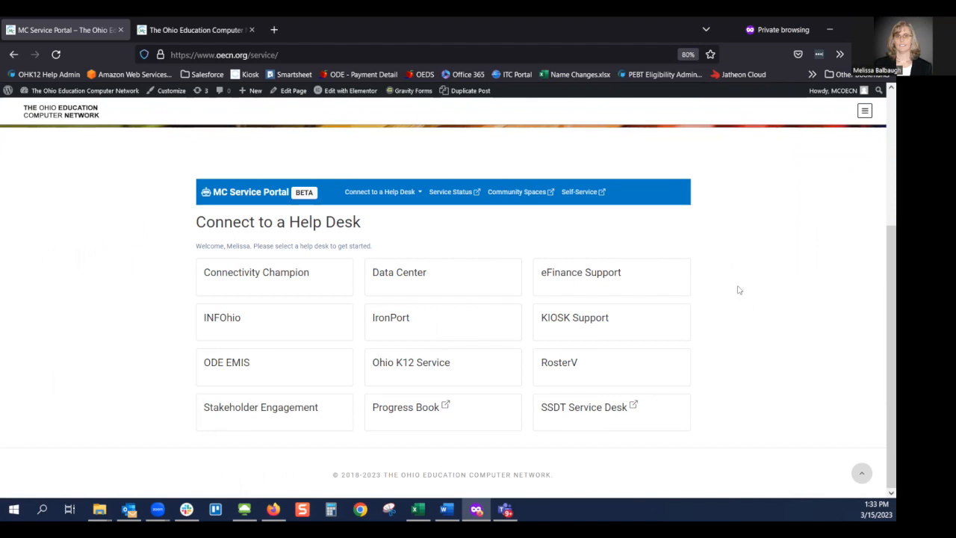
# - Check the Connect to a Help Desk list, then choose the KIOSK Support help desk
pyautogui.click(418, 196)
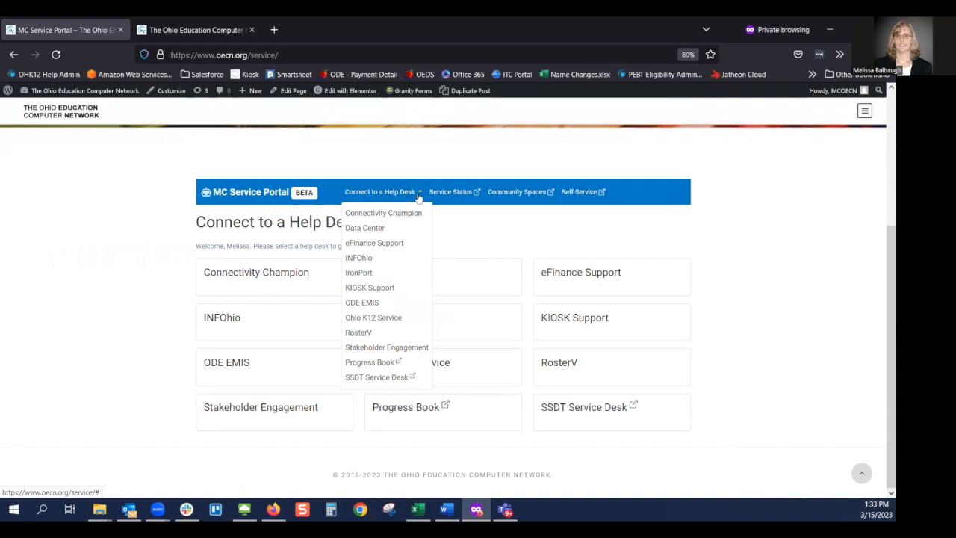
pyautogui.click(492, 243)
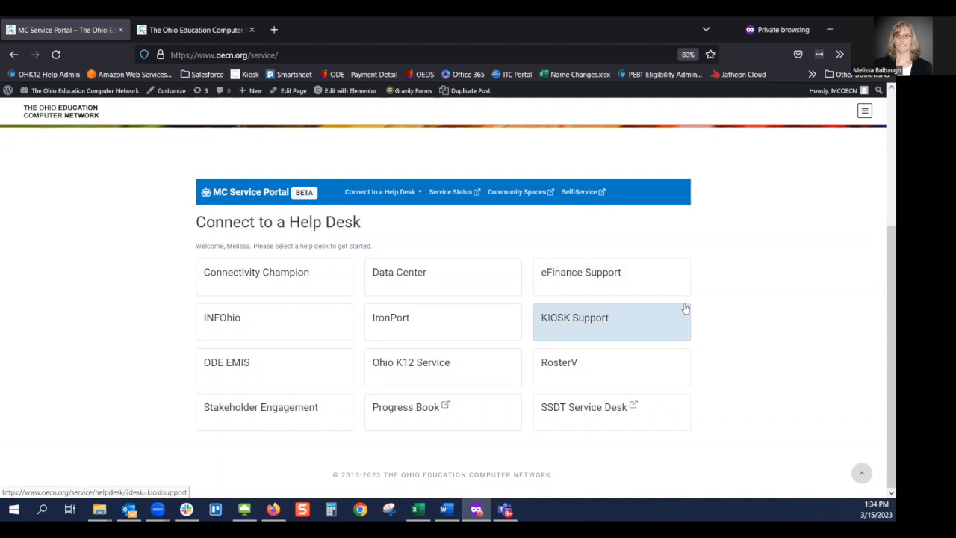
pyautogui.click(622, 325)
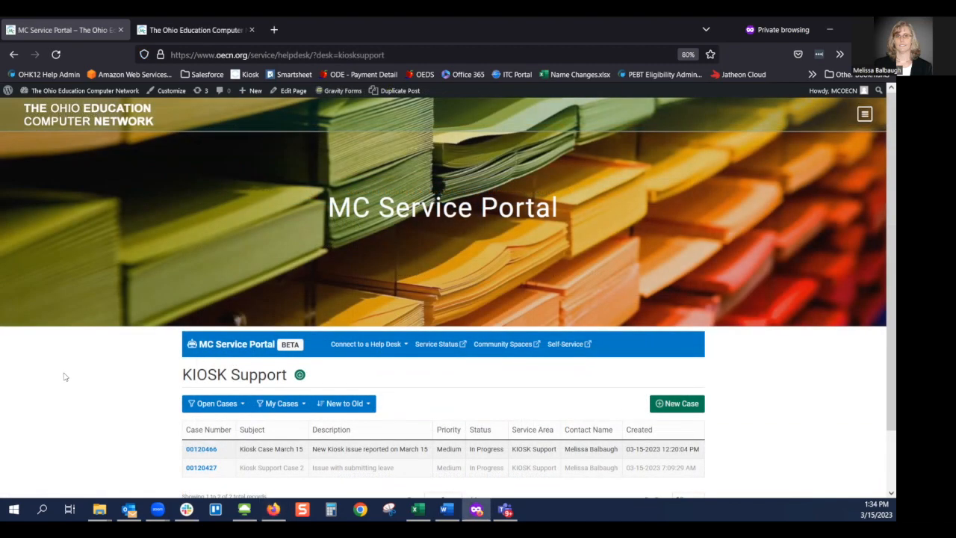
# - Scroll down to the Open Cases table with its two Medium-priority In Progress cases
pyautogui.scroll(-2, 64, 377)
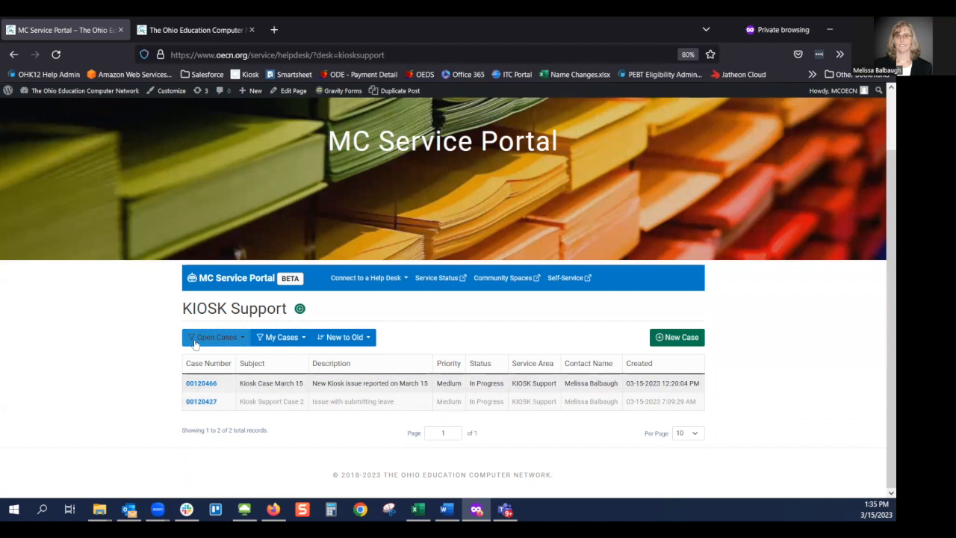
# - Switch the status filter to Closed Cases, then to All Cases, showing all three cases
pyautogui.click(242, 342)
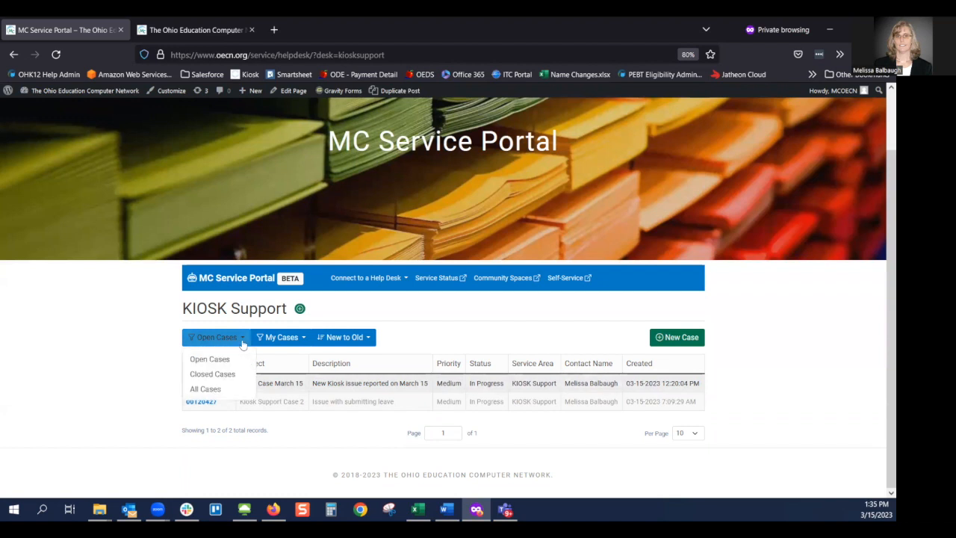
pyautogui.click(208, 380)
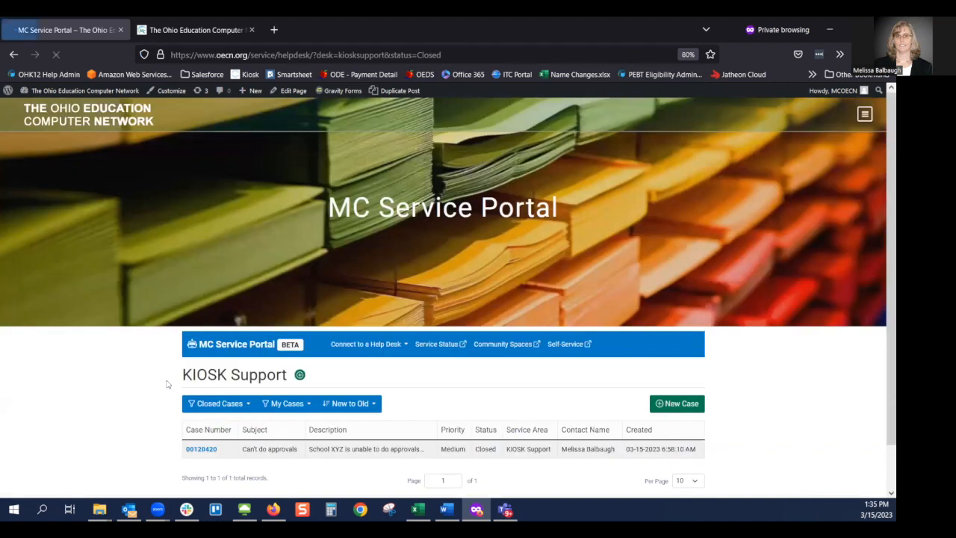
pyautogui.scroll(-1, 168, 422)
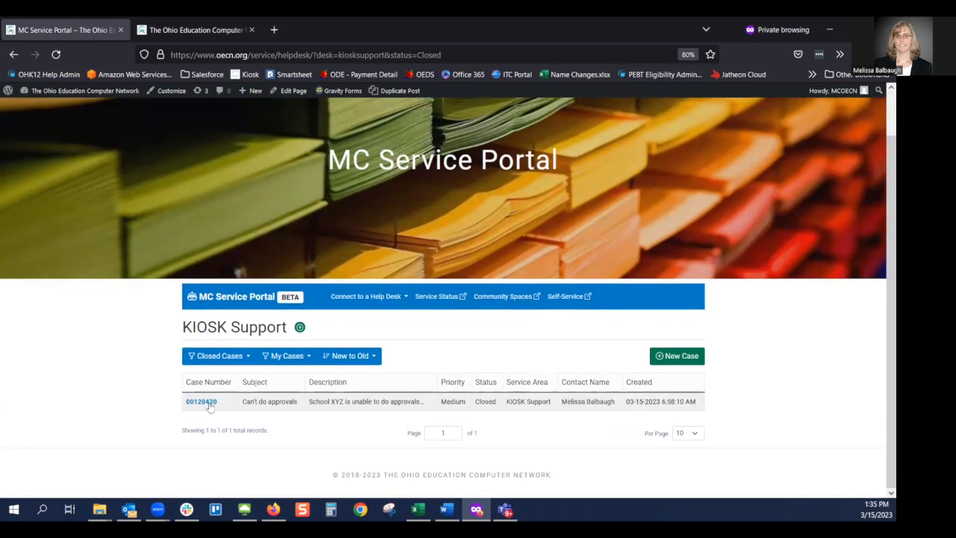
pyautogui.click(240, 357)
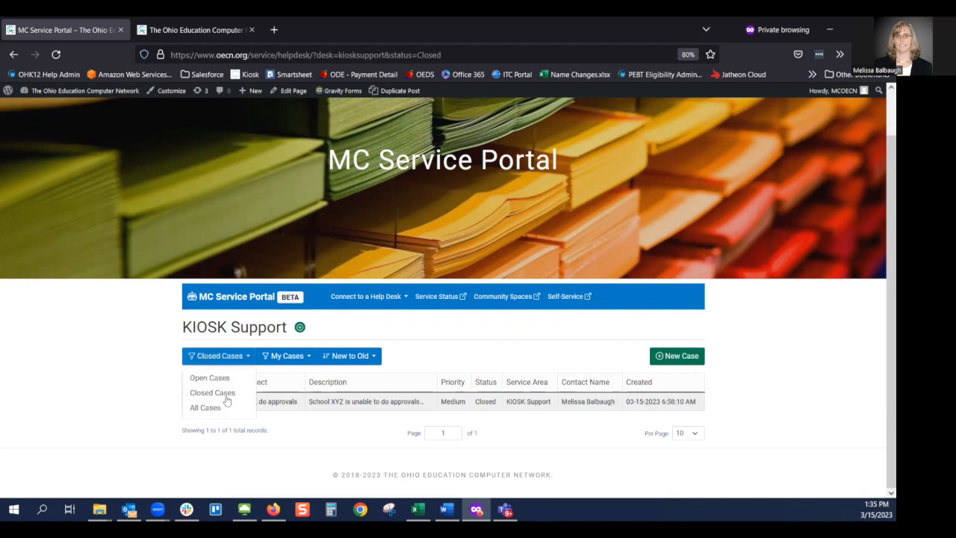
pyautogui.click(198, 407)
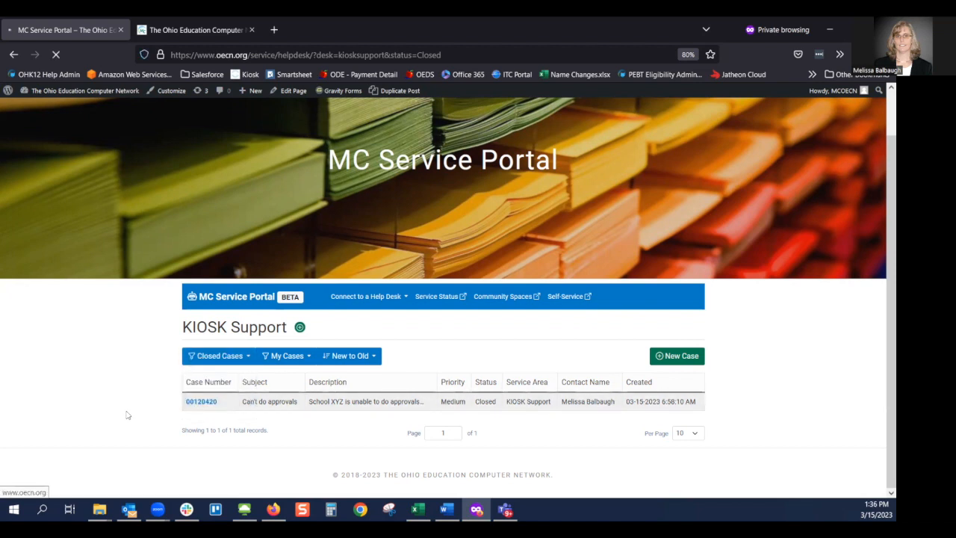
pyautogui.scroll(-2, 127, 415)
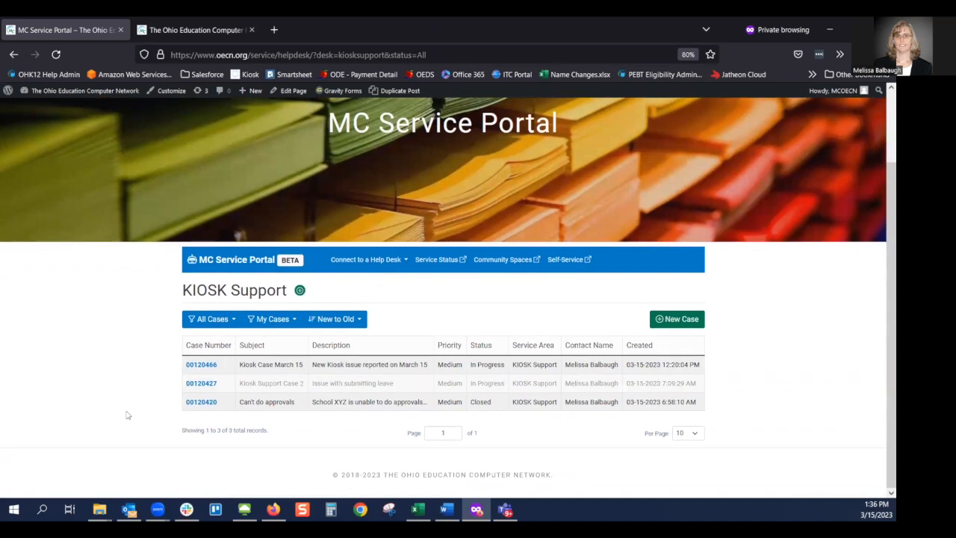
pyautogui.click(269, 322)
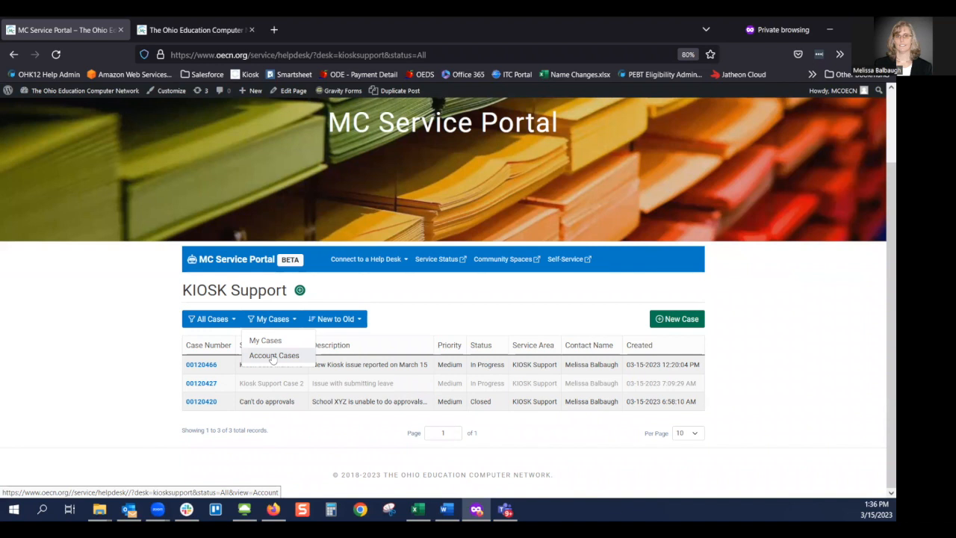
# - List Account Cases, keep 10 cases per page, and start a New Case
pyautogui.click(273, 357)
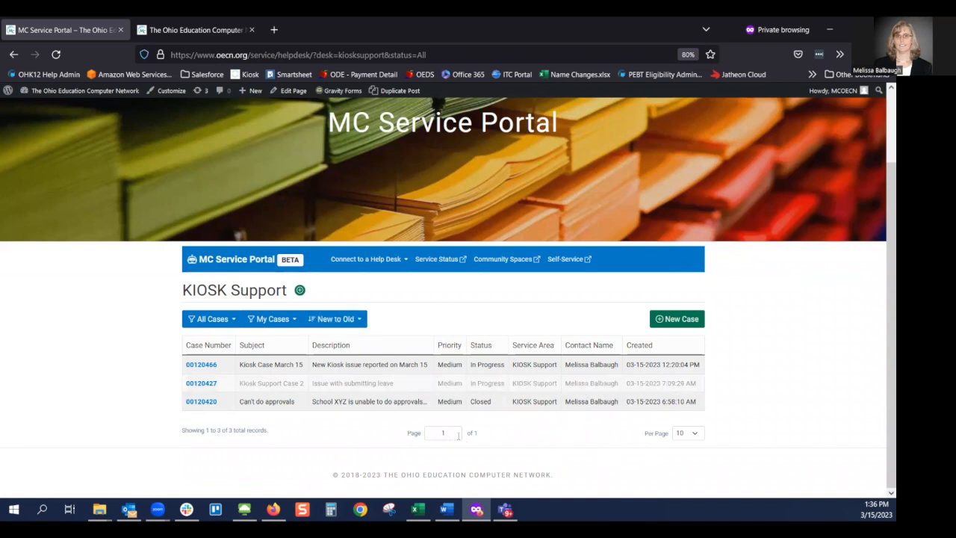
pyautogui.click(696, 435)
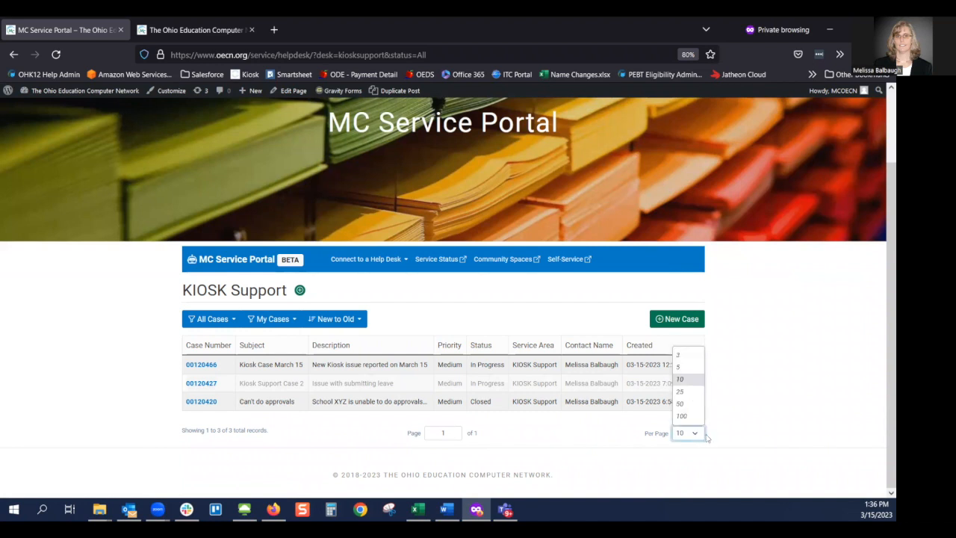
pyautogui.click(739, 423)
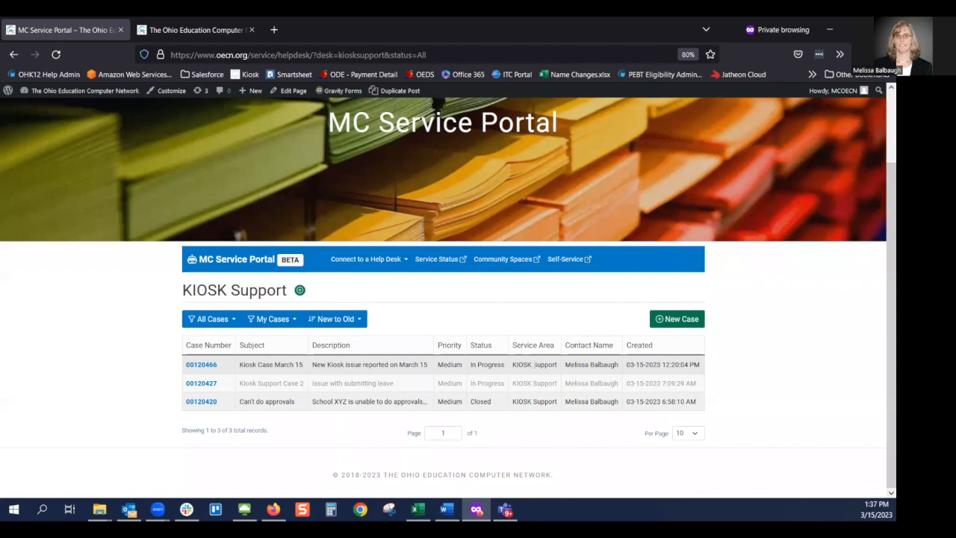
pyautogui.click(687, 323)
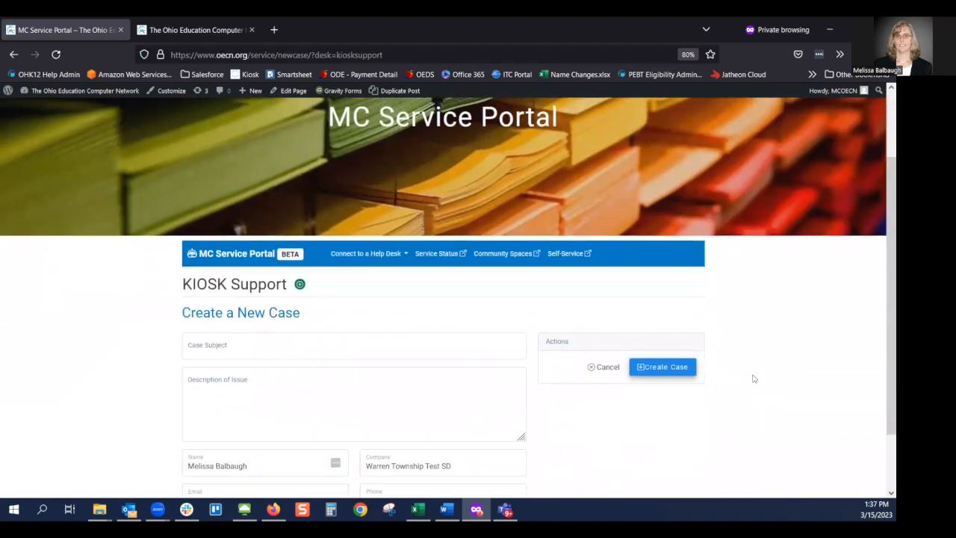
# - Create a case with subject 'Kiosk Support 45' and description 'This is my question'
pyautogui.click(238, 340)
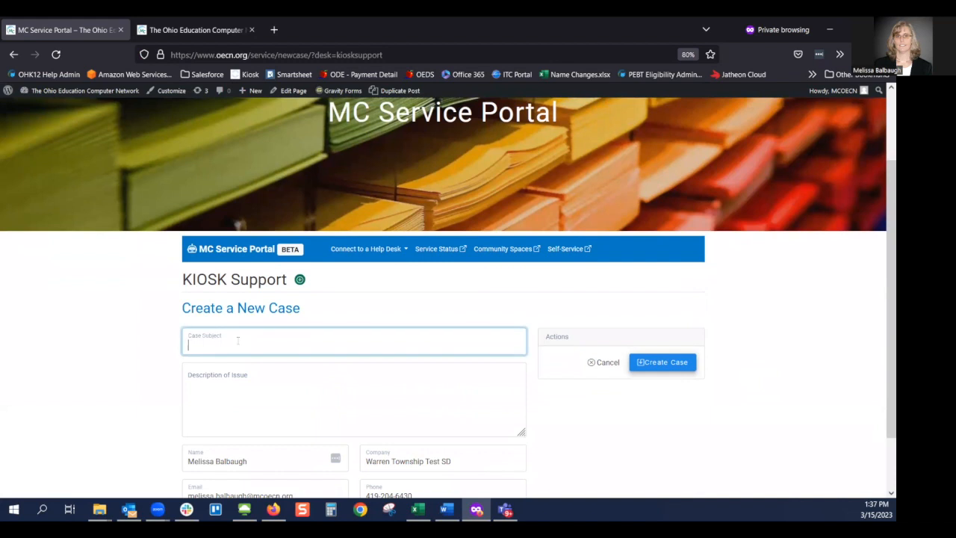
pyautogui.write('Kiosk Support 45')
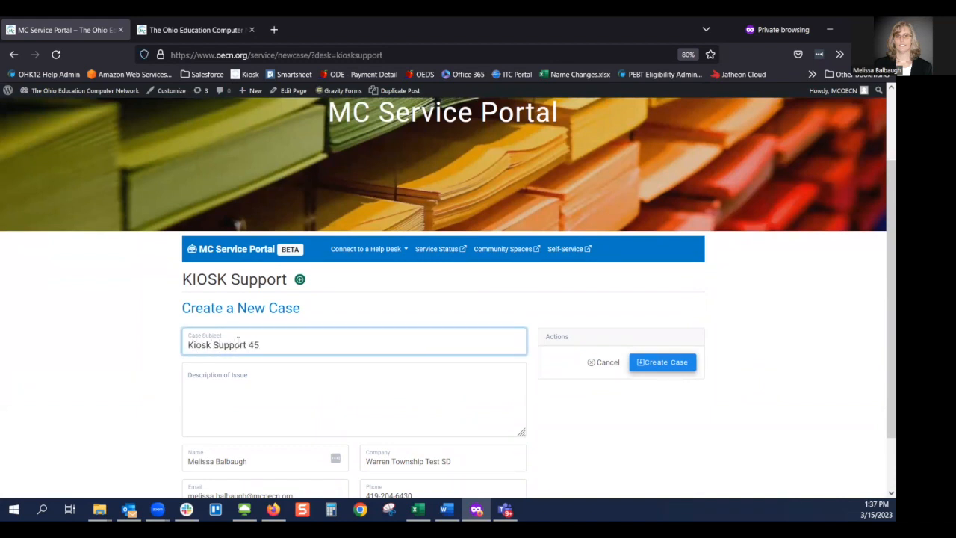
pyautogui.click(264, 392)
pyautogui.write('This is my question')
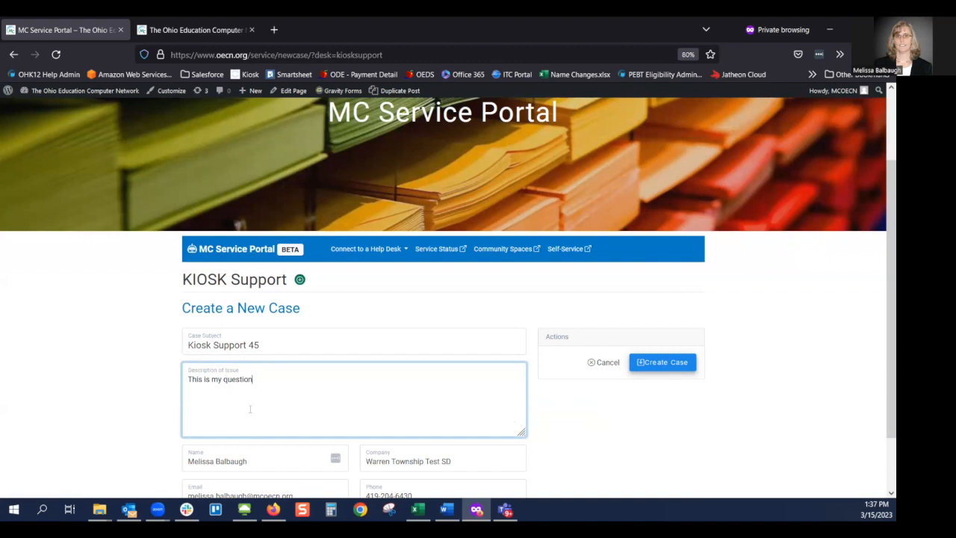
pyautogui.click(672, 363)
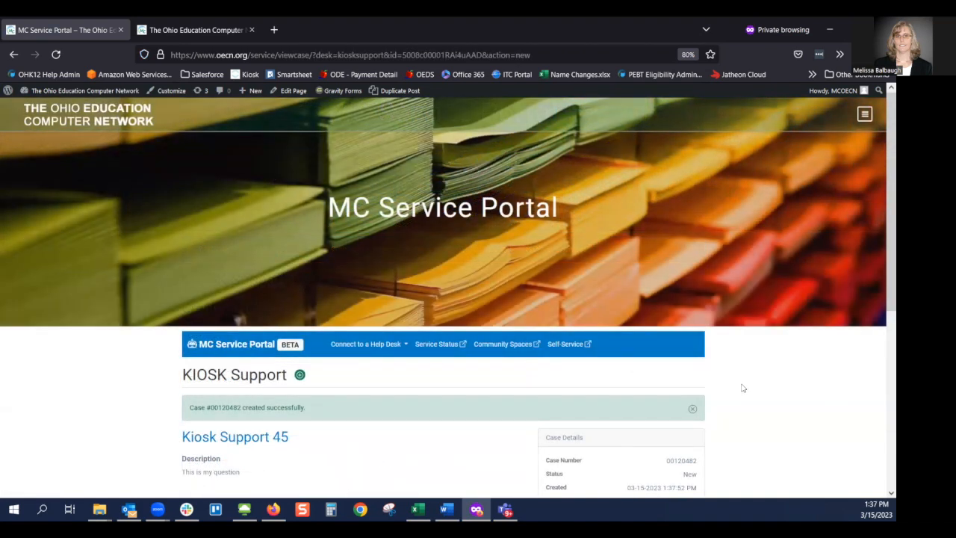
pyautogui.scroll(-2, 740, 385)
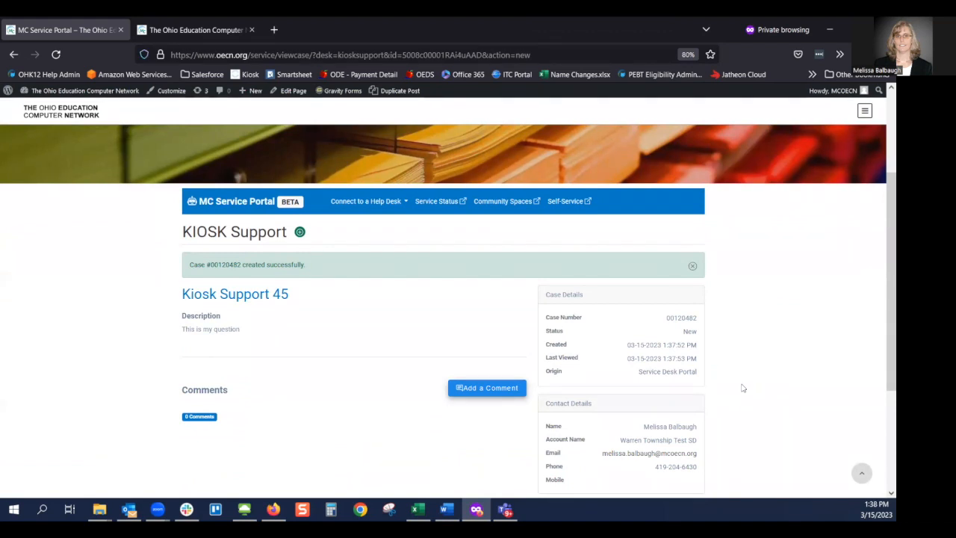
pyautogui.moveTo(666, 320); pyautogui.dragTo(703, 322)
pyautogui.scroll(-2, 715, 374)
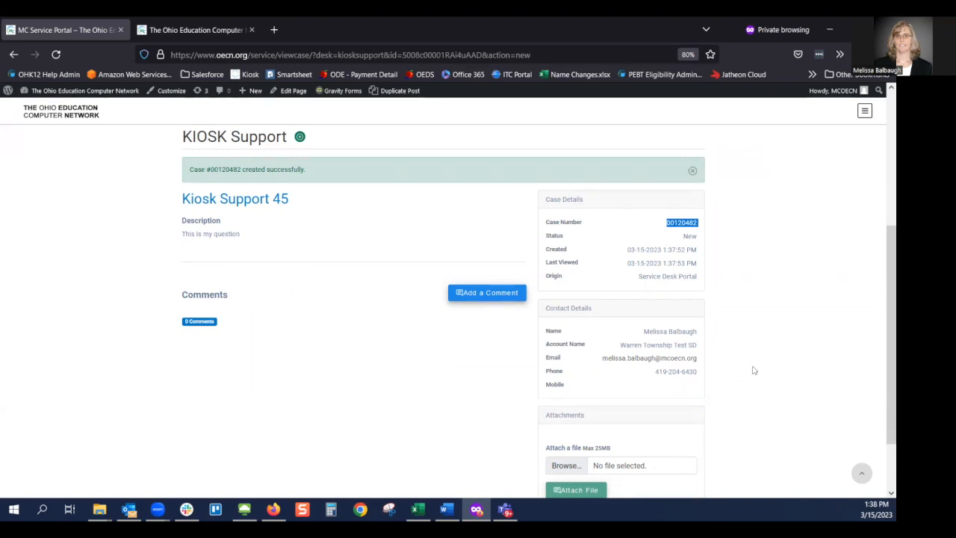
# - Write 'This is my follow up comment' in a new comment box and post it
pyautogui.click(493, 298)
pyautogui.click(388, 379)
pyautogui.write('This is my follow up comment')
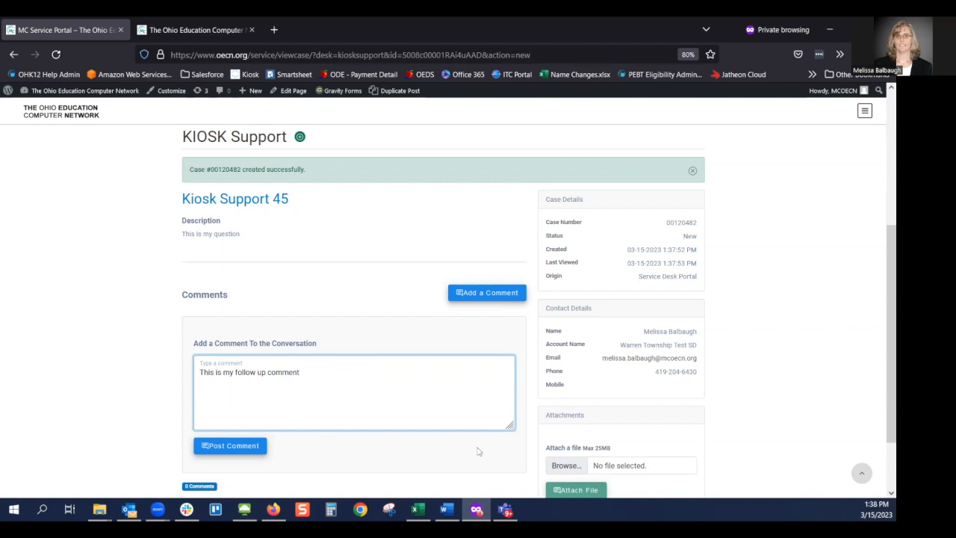
pyautogui.moveTo(511, 427)
pyautogui.mouseDown()
pyautogui.moveTo(510, 487)
pyautogui.moveTo(508, 427)
pyautogui.mouseUp()
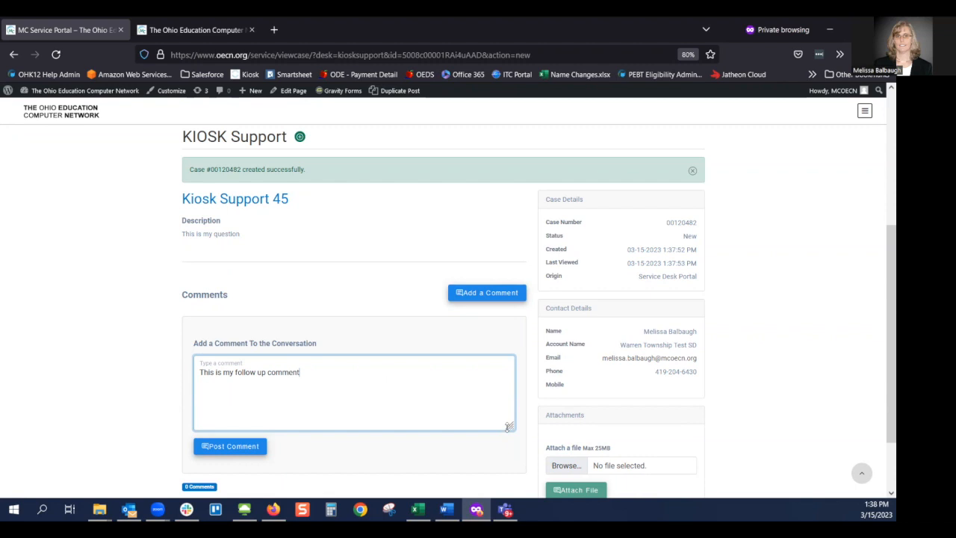
pyautogui.click(231, 449)
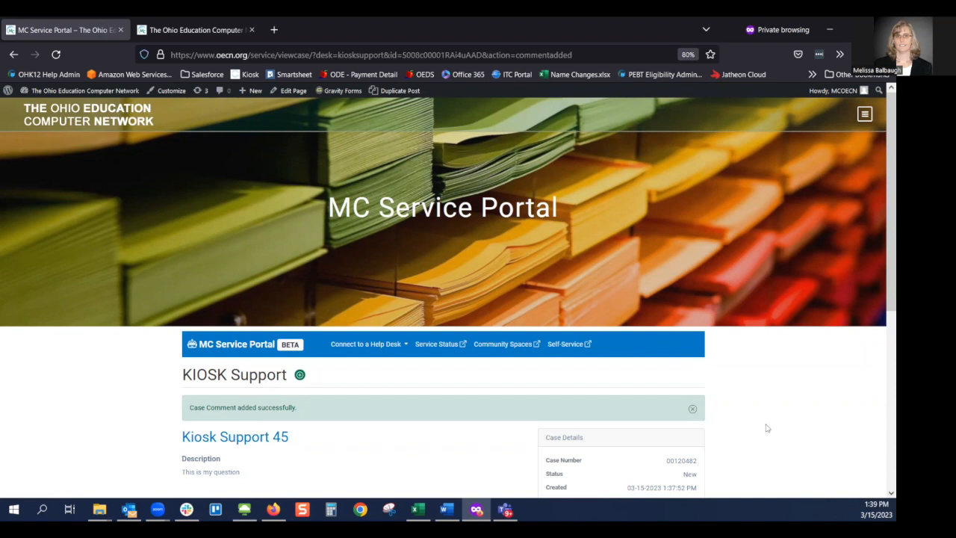
pyautogui.scroll(-1, 768, 428)
pyautogui.scroll(-4, 767, 428)
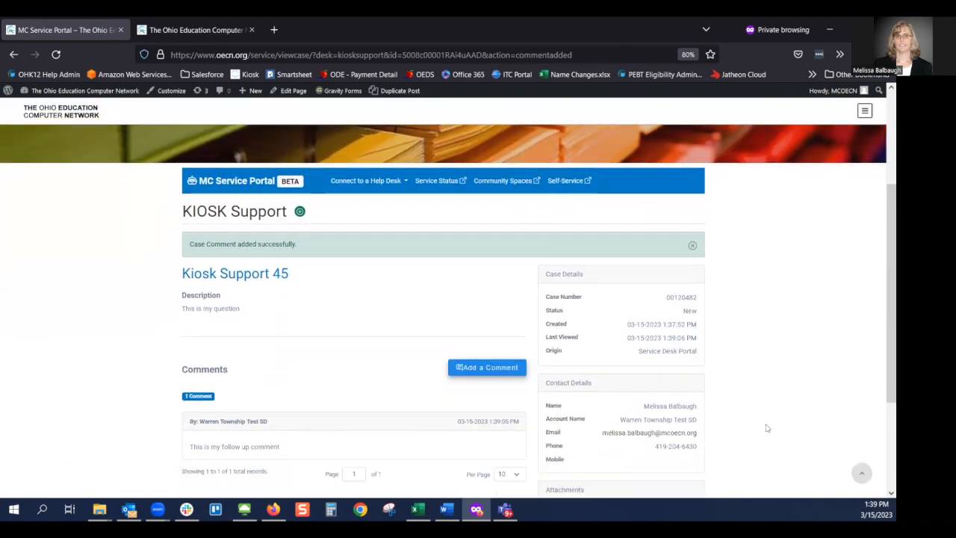
pyautogui.scroll(-1, 767, 428)
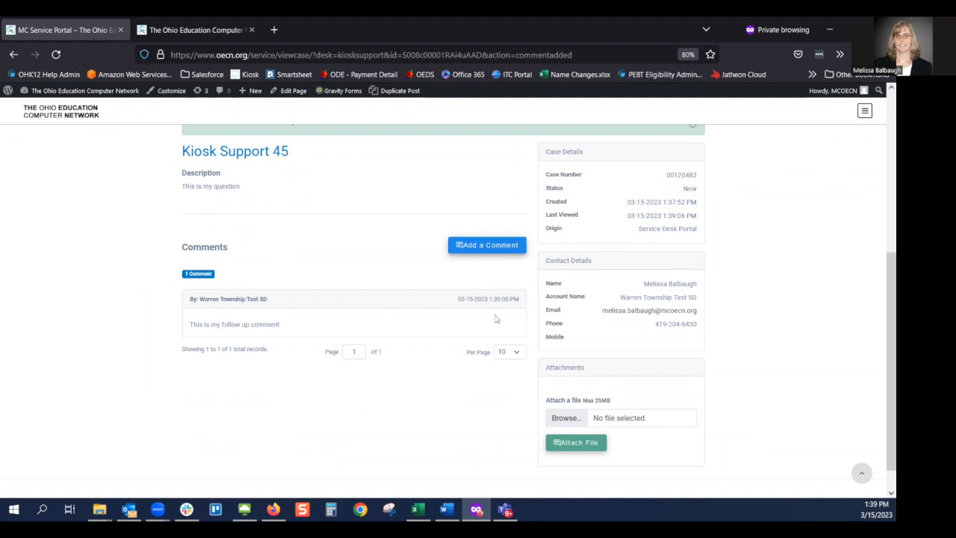
pyautogui.click(566, 419)
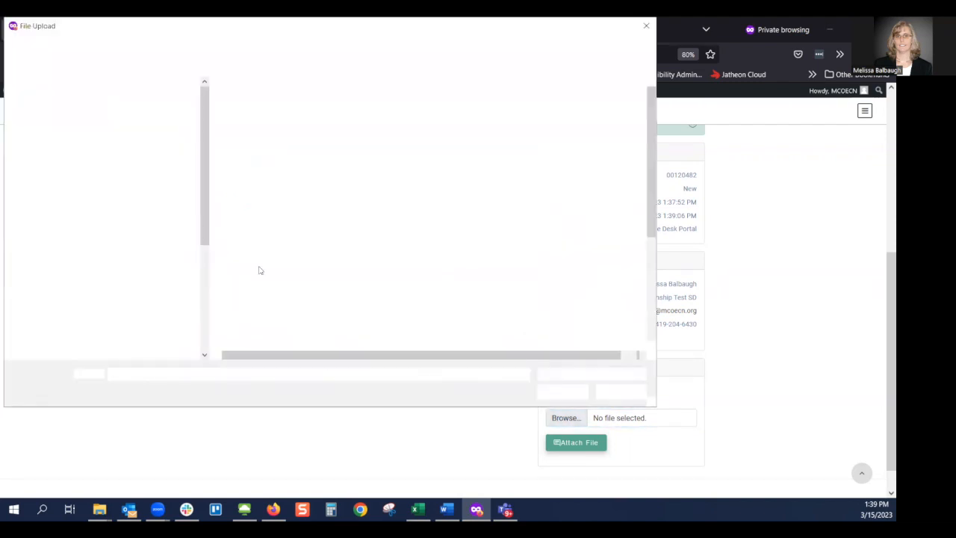
pyautogui.click(262, 278)
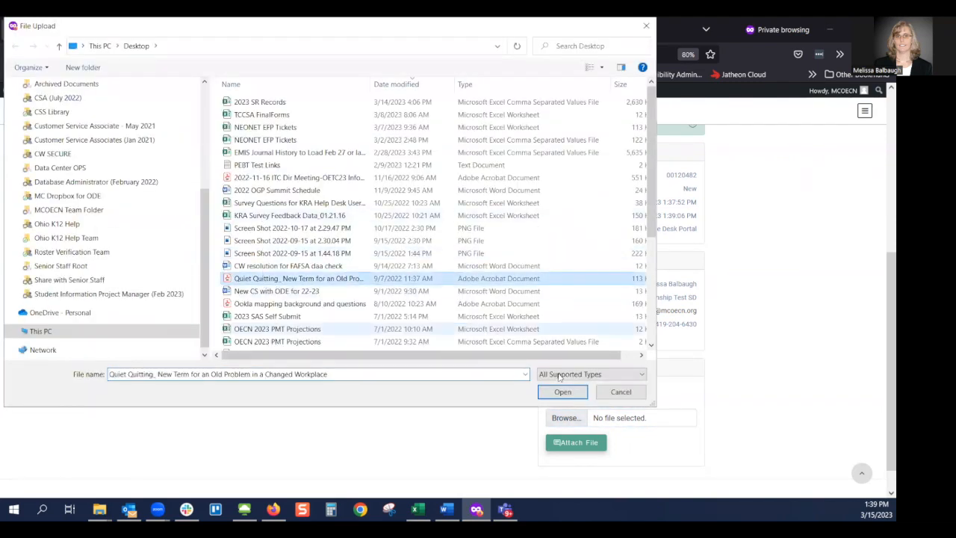
pyautogui.click(562, 393)
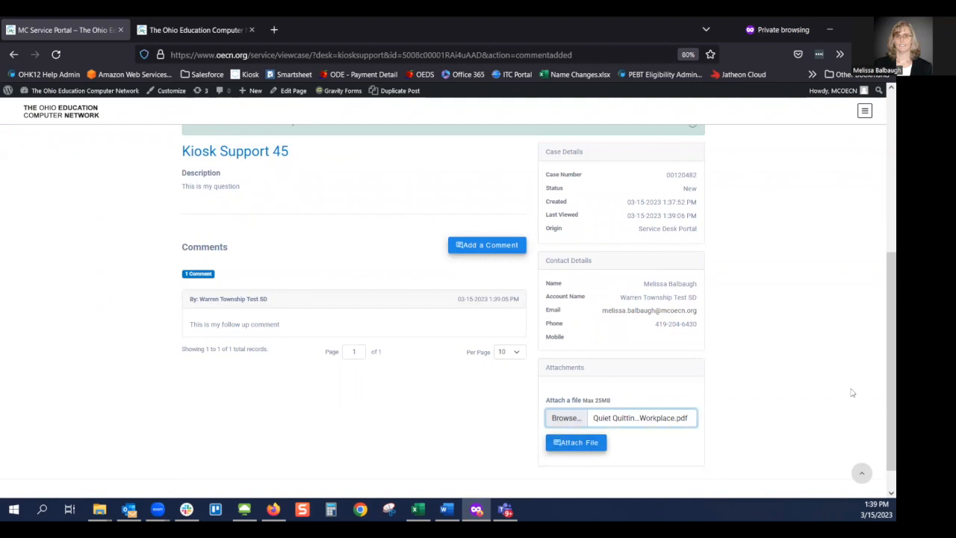
pyautogui.click(593, 446)
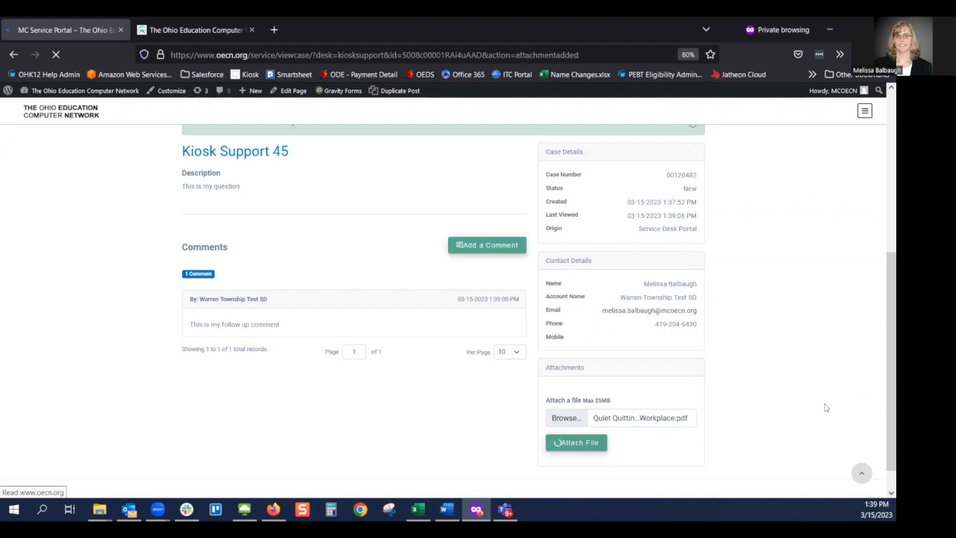
pyautogui.scroll(-3, 826, 408)
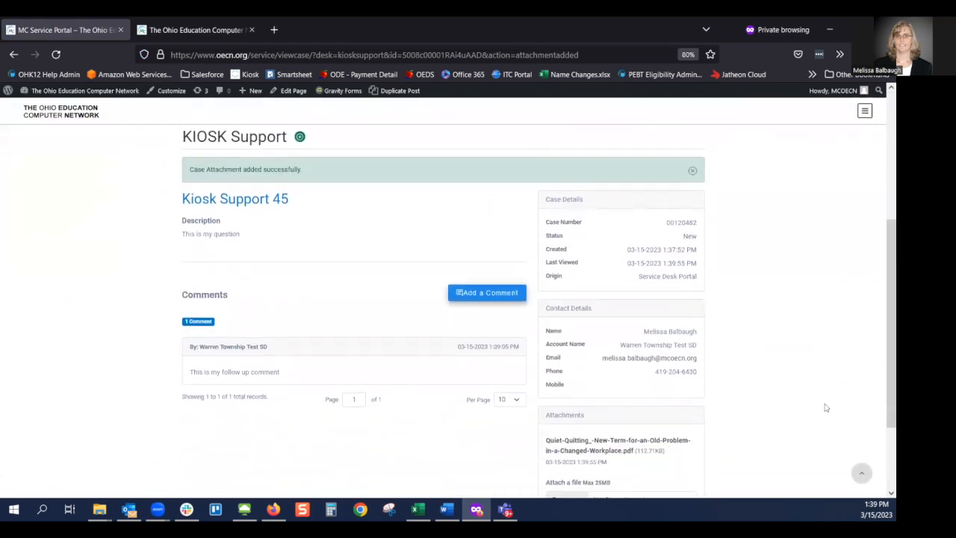
pyautogui.scroll(-1, 827, 407)
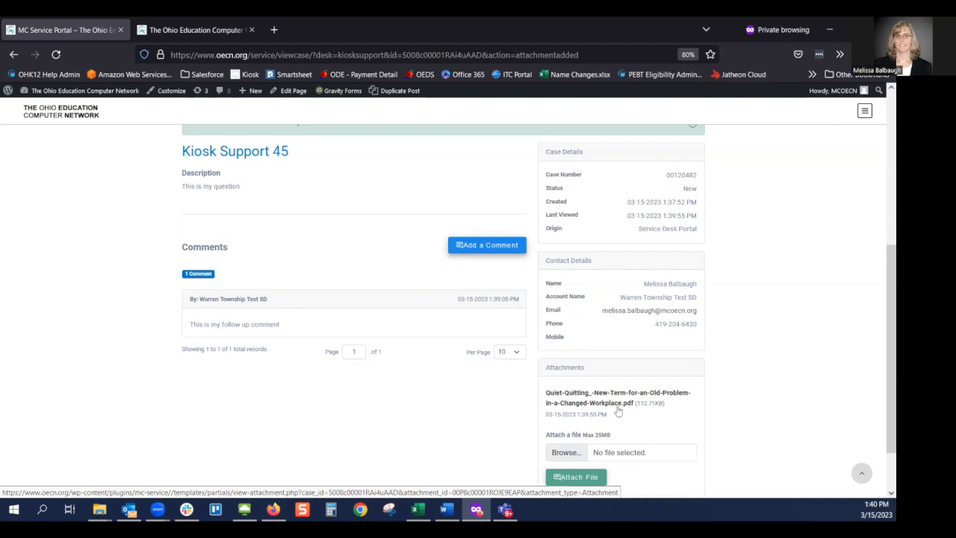
pyautogui.scroll(-1, 618, 411)
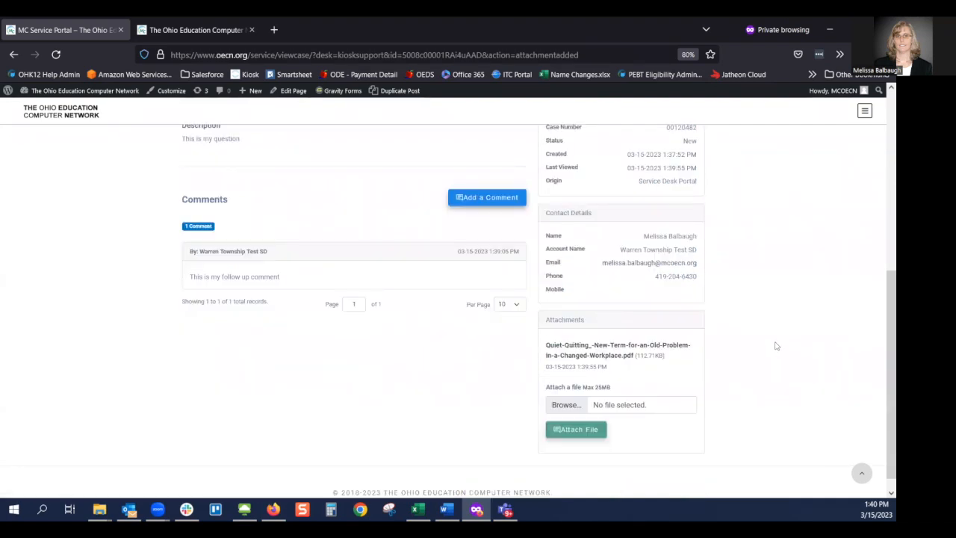
pyautogui.scroll(2, 776, 346)
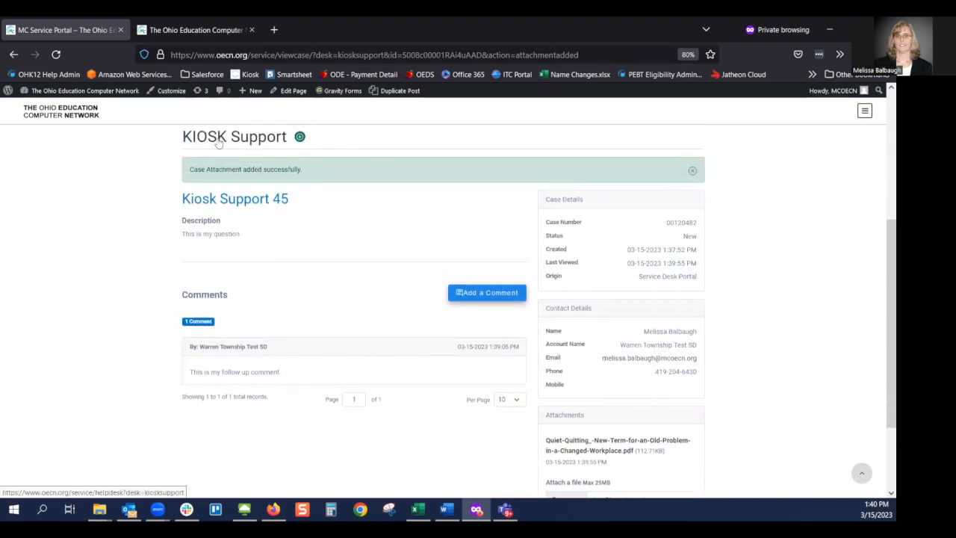
pyautogui.click(218, 140)
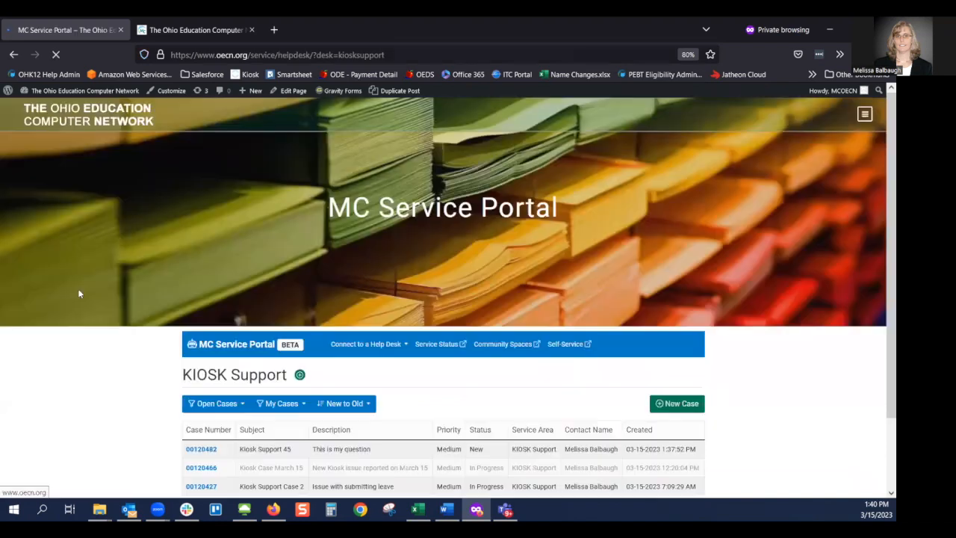
pyautogui.scroll(-2, 105, 374)
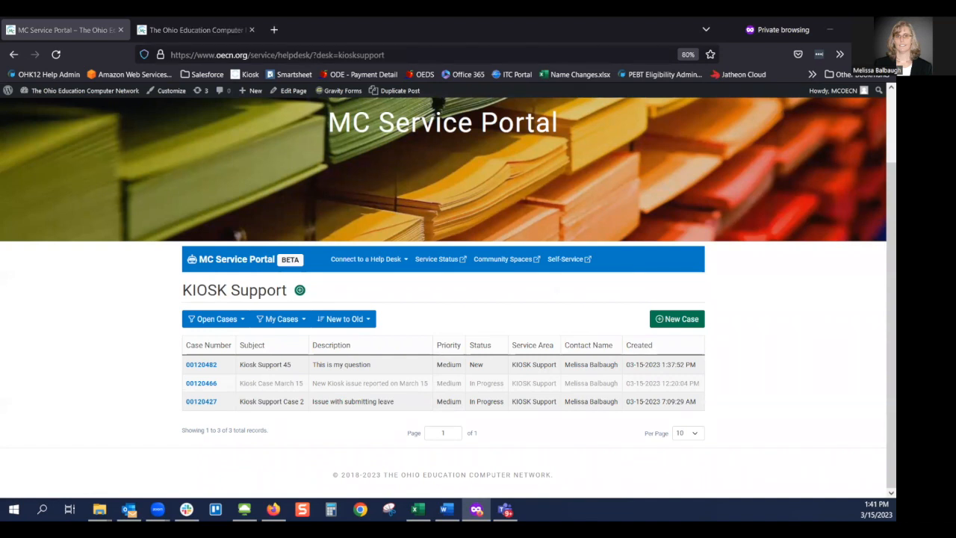
pyautogui.hotkey('alt', 'Tab')
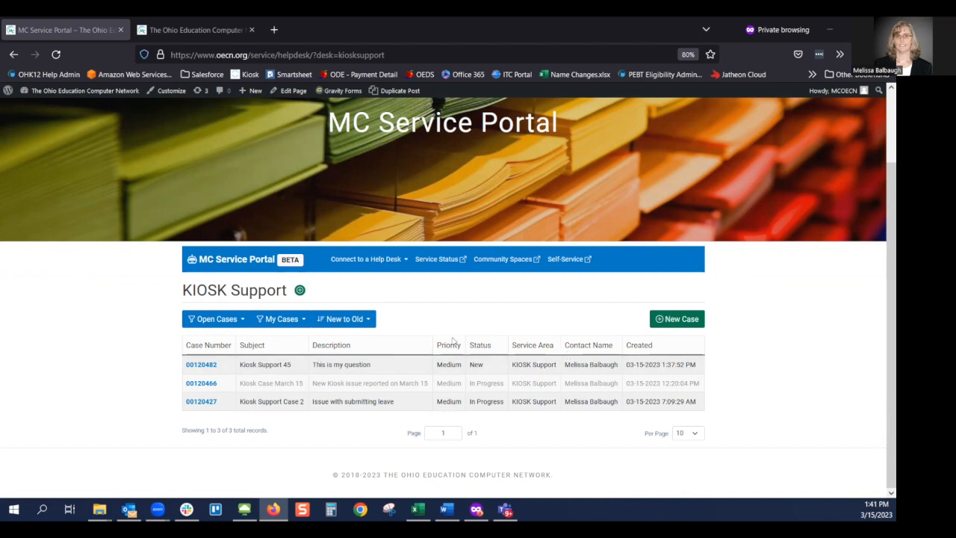
pyautogui.click(56, 54)
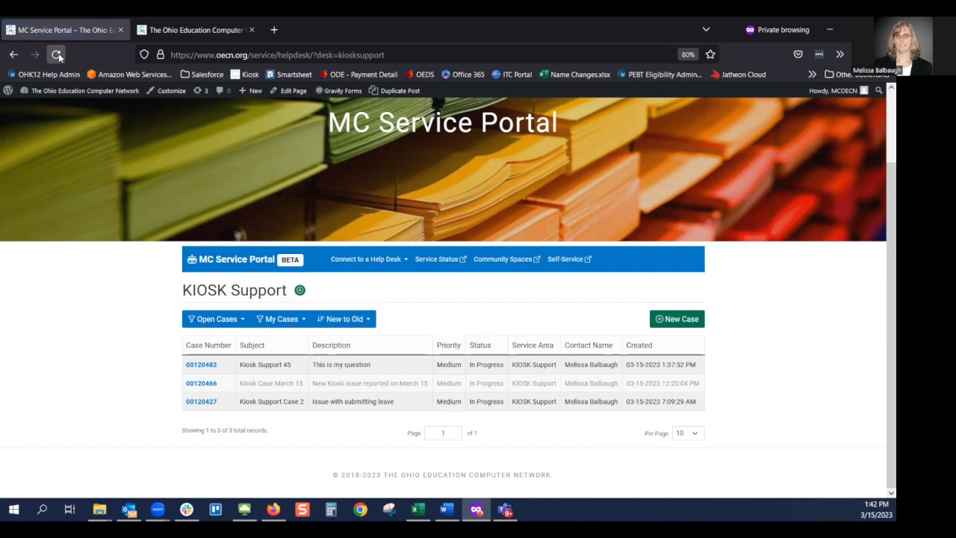
pyautogui.click(205, 366)
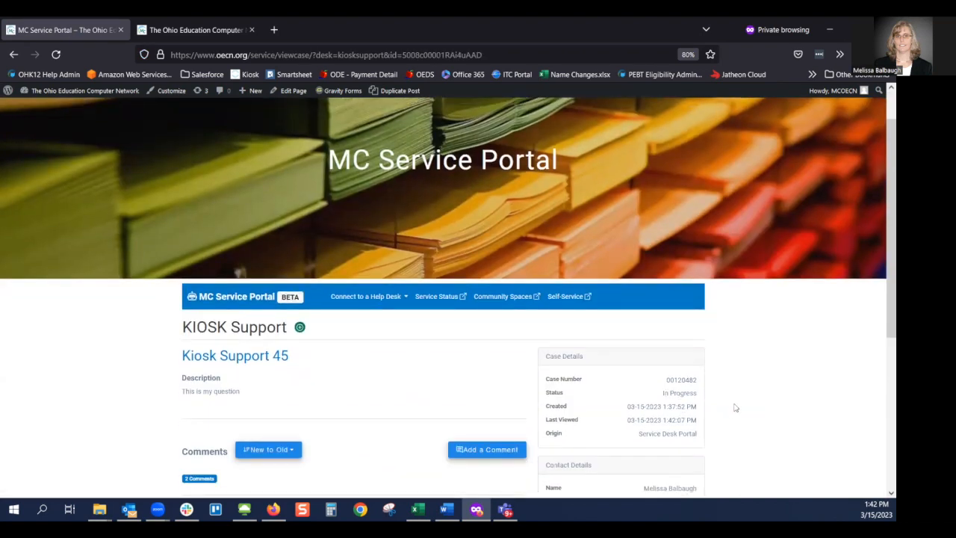
pyautogui.scroll(-3, 735, 407)
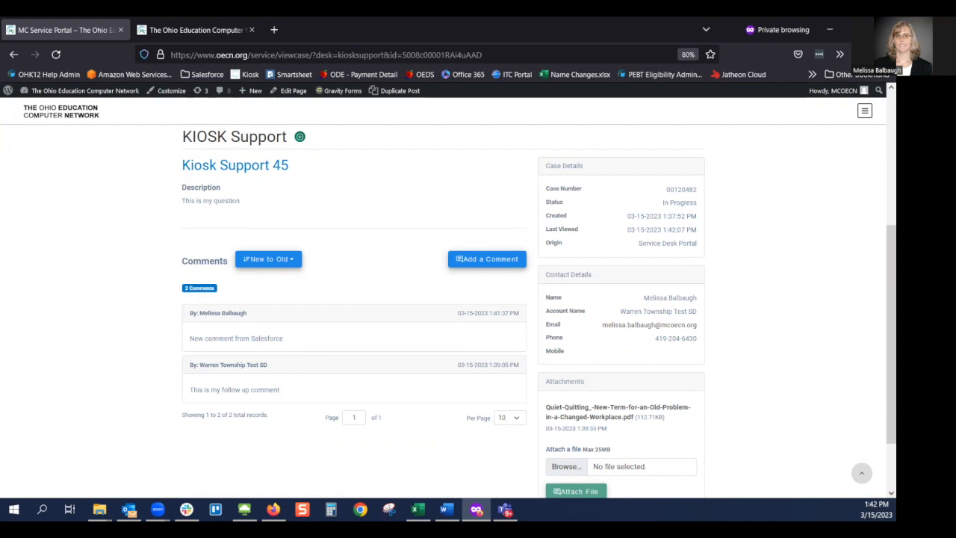
pyautogui.hotkey('alt', 'Tab')
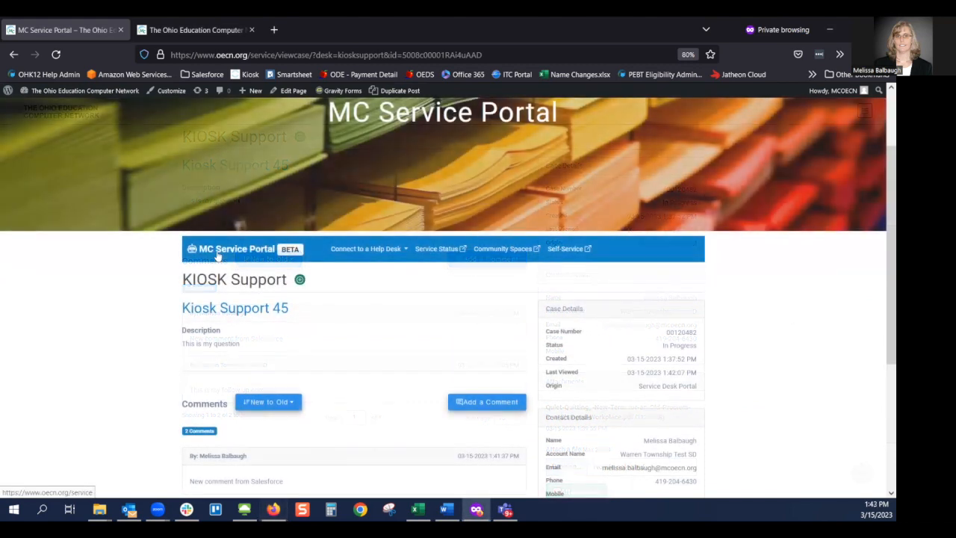
pyautogui.click(224, 280)
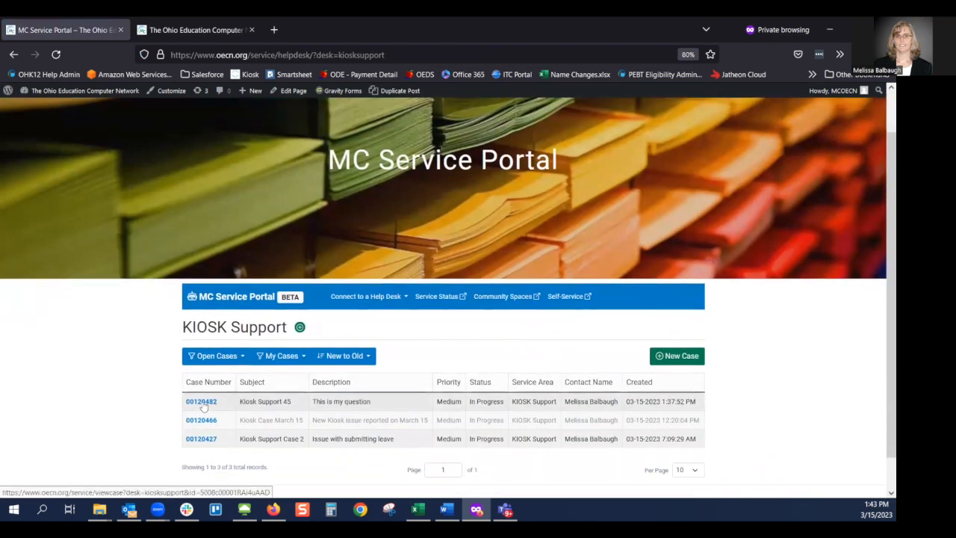
pyautogui.click(202, 402)
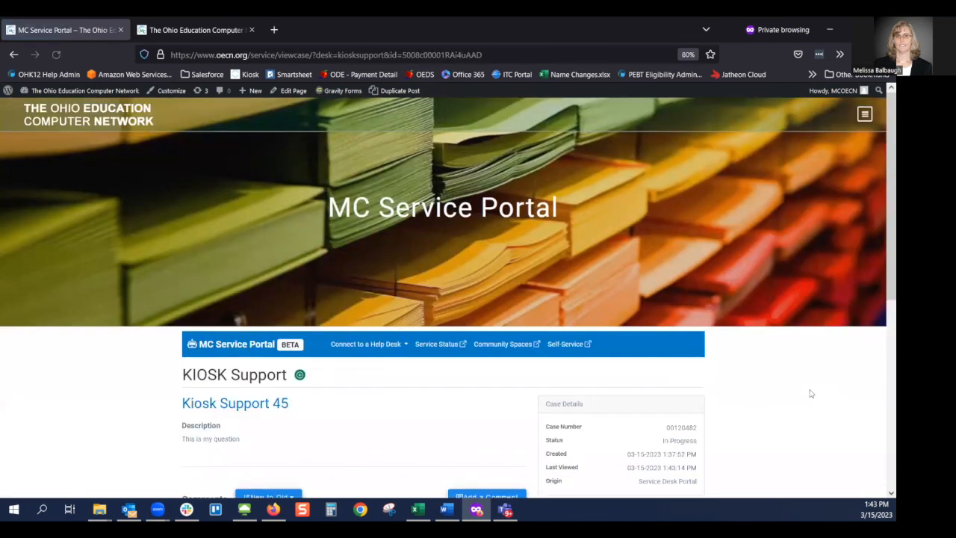
pyautogui.scroll(-5, 810, 393)
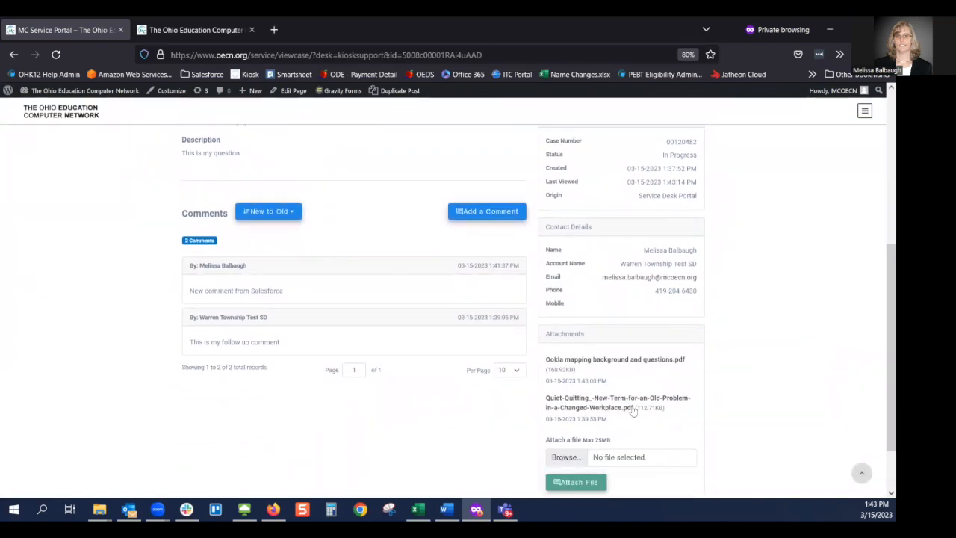
pyautogui.click(598, 365)
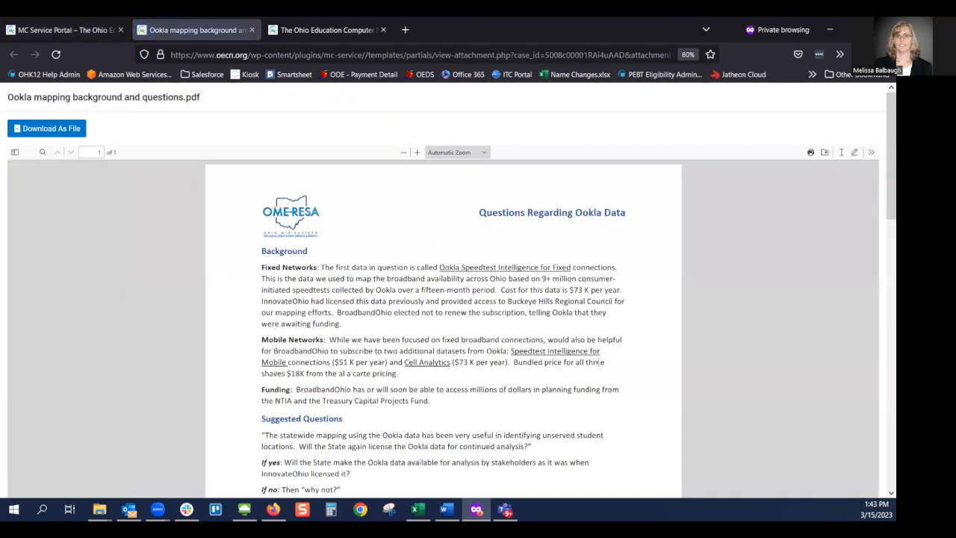
pyautogui.click(252, 30)
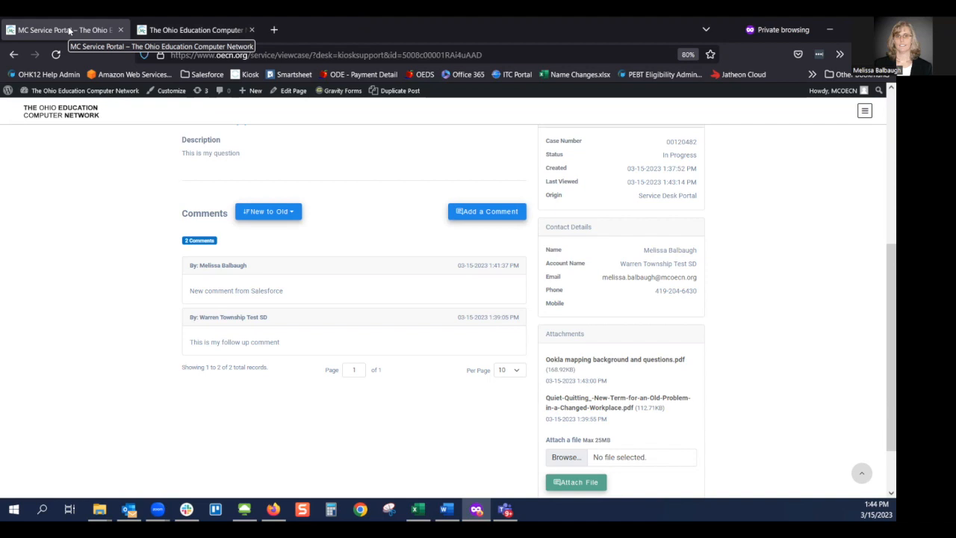
pyautogui.scroll(3, 224, 239)
pyautogui.click(224, 232)
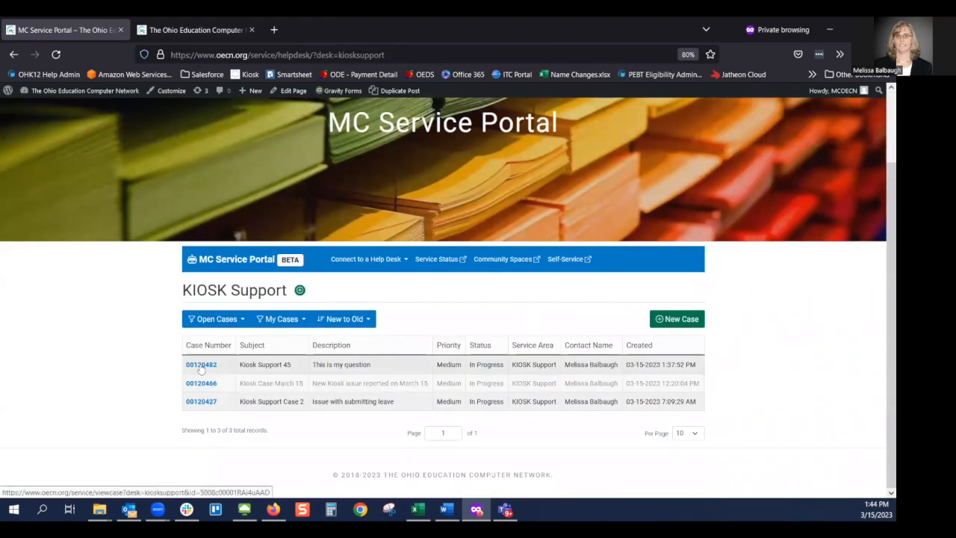
pyautogui.click(200, 366)
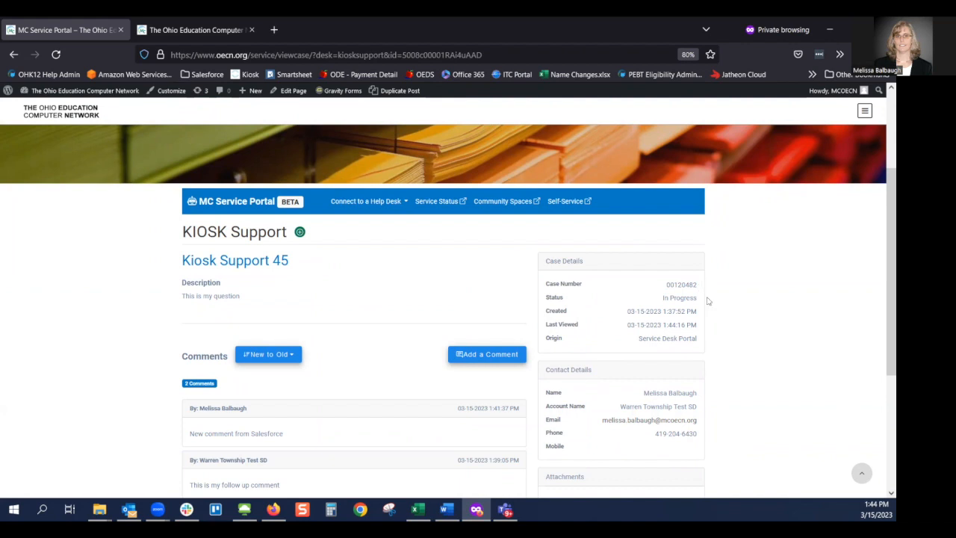
pyautogui.scroll(-2, 761, 337)
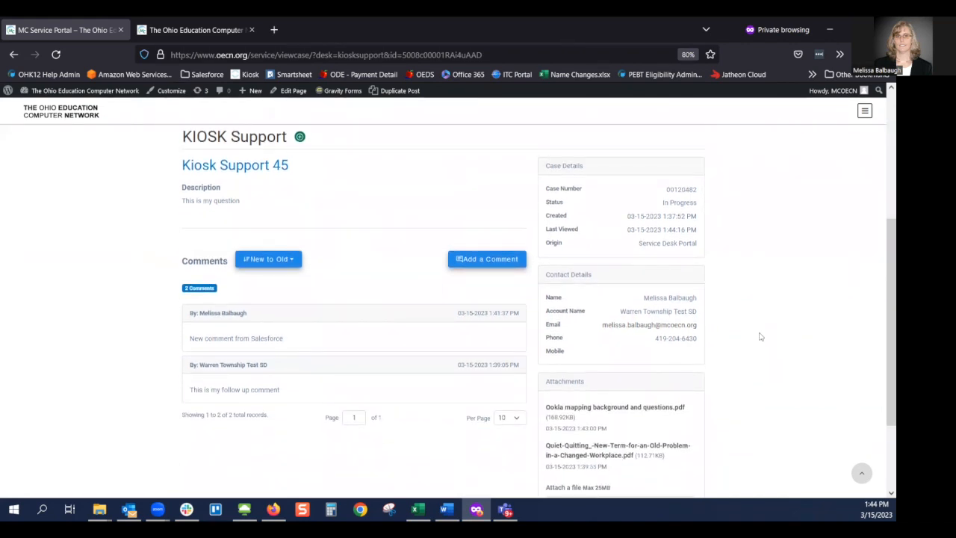
# - Post the comment 'Additional comment for support team' on the case
pyautogui.click(478, 260)
pyautogui.click(369, 342)
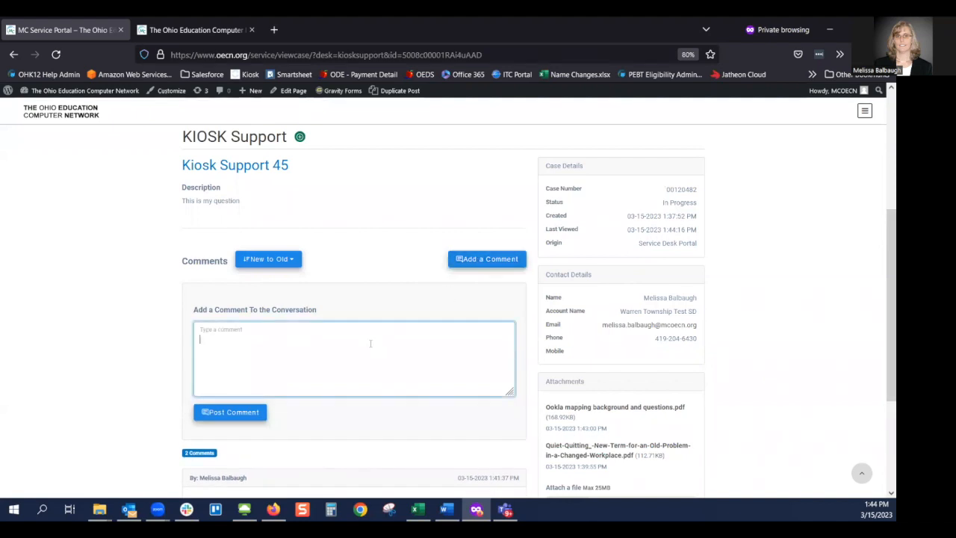
pyautogui.write('Additional comment for support team')
pyautogui.click(240, 413)
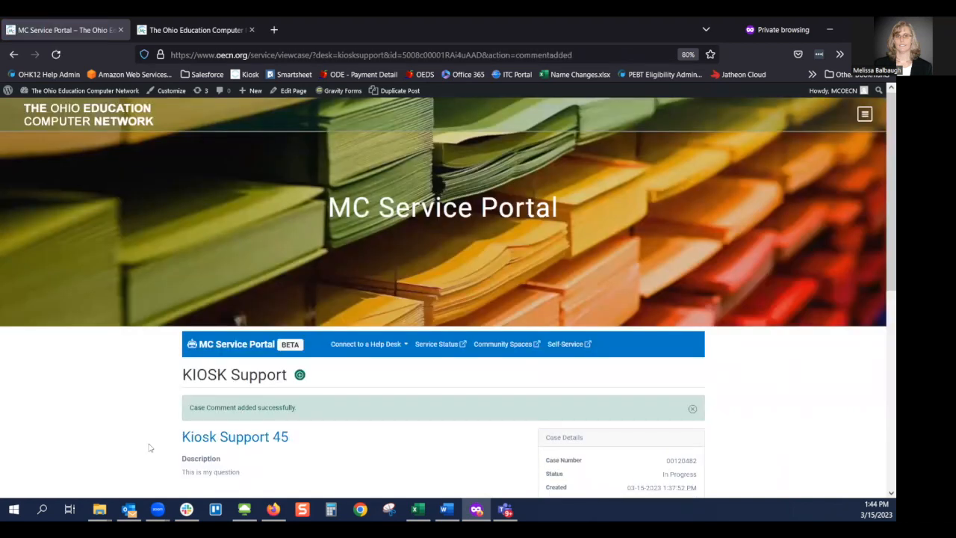
pyautogui.scroll(-2, 150, 448)
pyautogui.moveTo(293, 345); pyautogui.dragTo(174, 353)
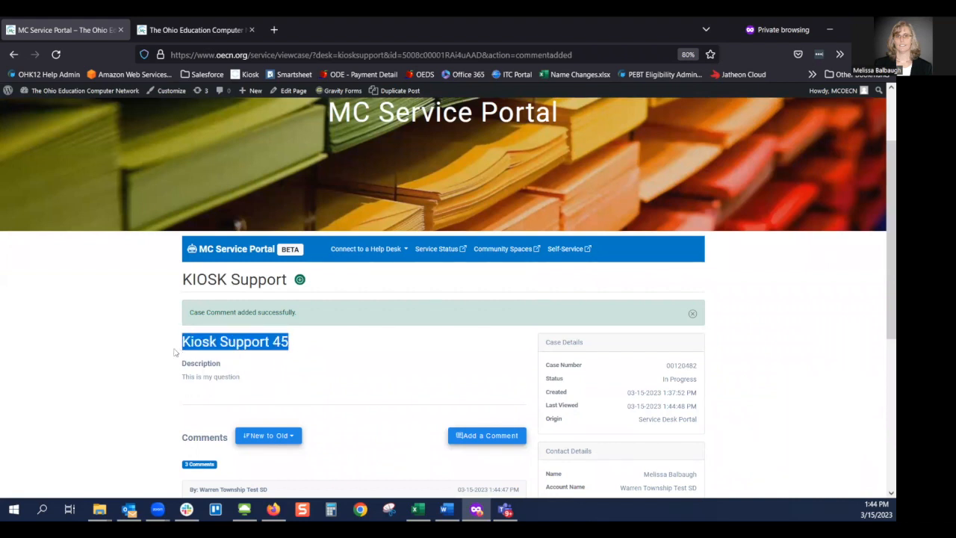
# - Review the case description 'This is my question' and dismiss the comment-added success message
pyautogui.scroll(-1, 322, 382)
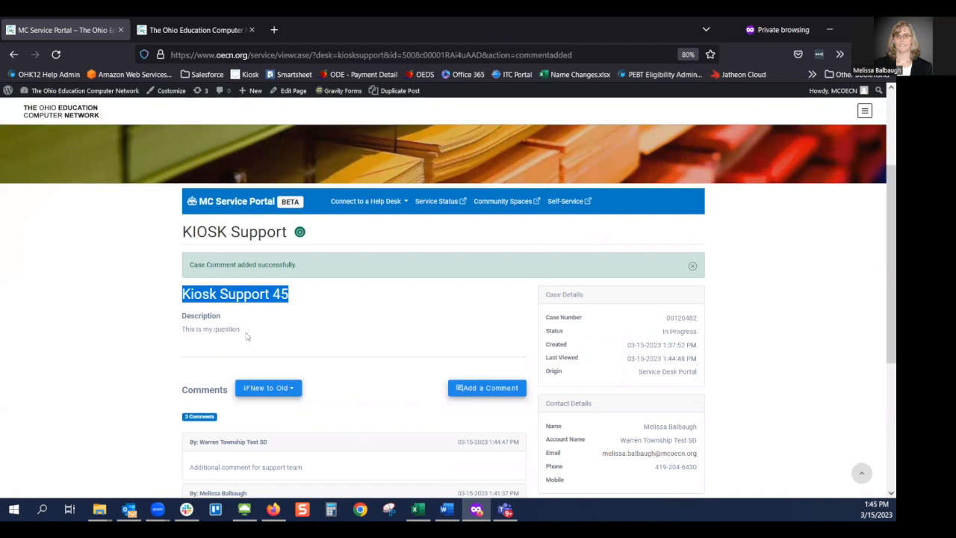
pyautogui.click(245, 331)
pyautogui.moveTo(245, 331); pyautogui.dragTo(169, 338)
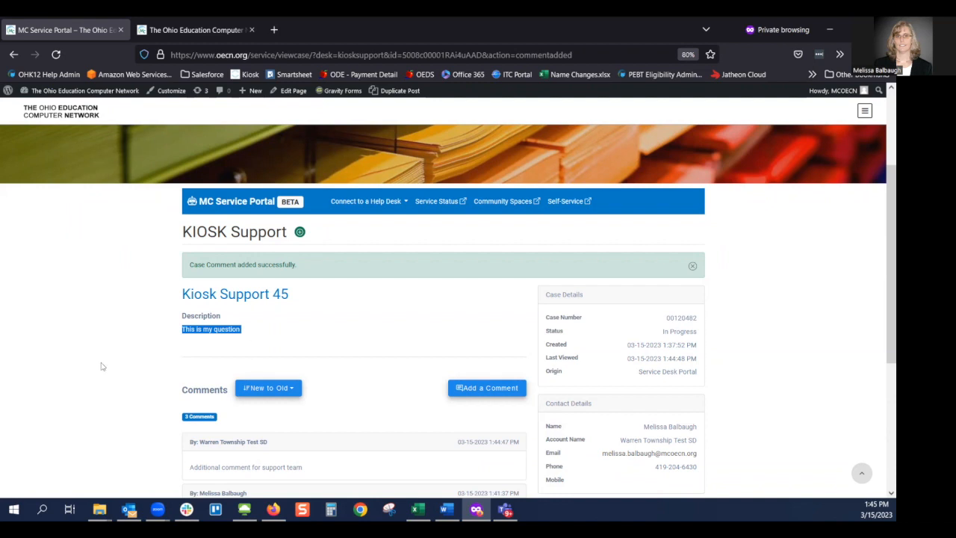
pyautogui.click(693, 266)
pyautogui.scroll(-3, 755, 313)
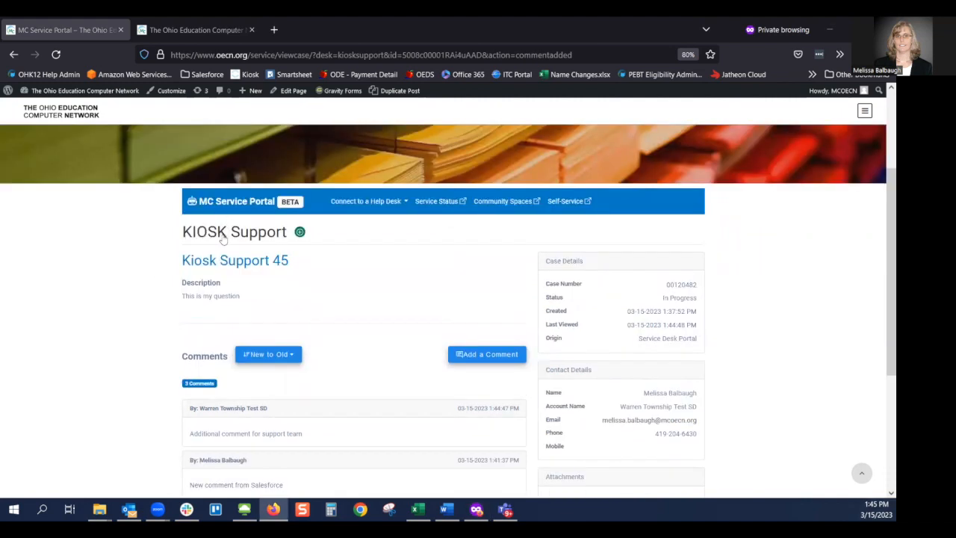
pyautogui.click(213, 234)
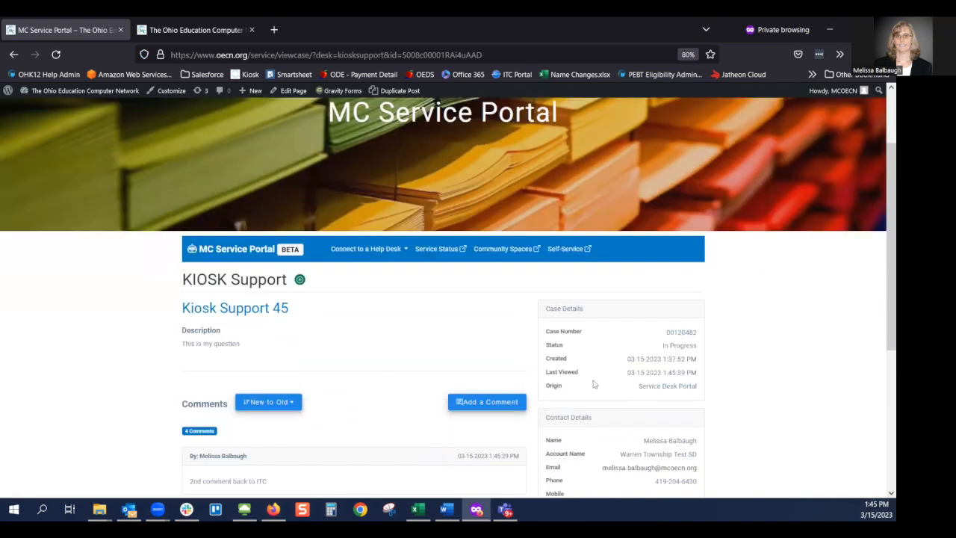
pyautogui.moveTo(628, 374); pyautogui.dragTo(727, 389)
pyautogui.click(725, 388)
pyautogui.scroll(-3, 725, 389)
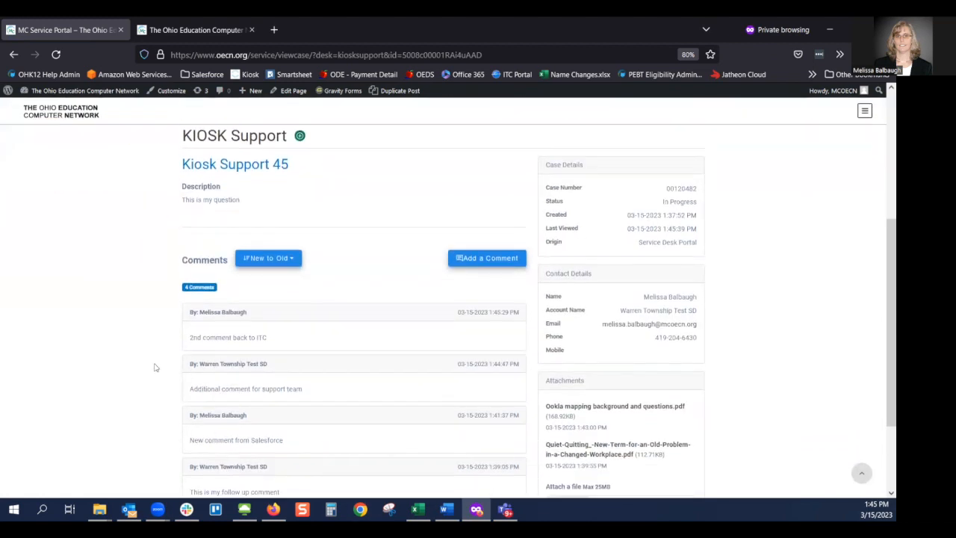
pyautogui.scroll(-1, 156, 367)
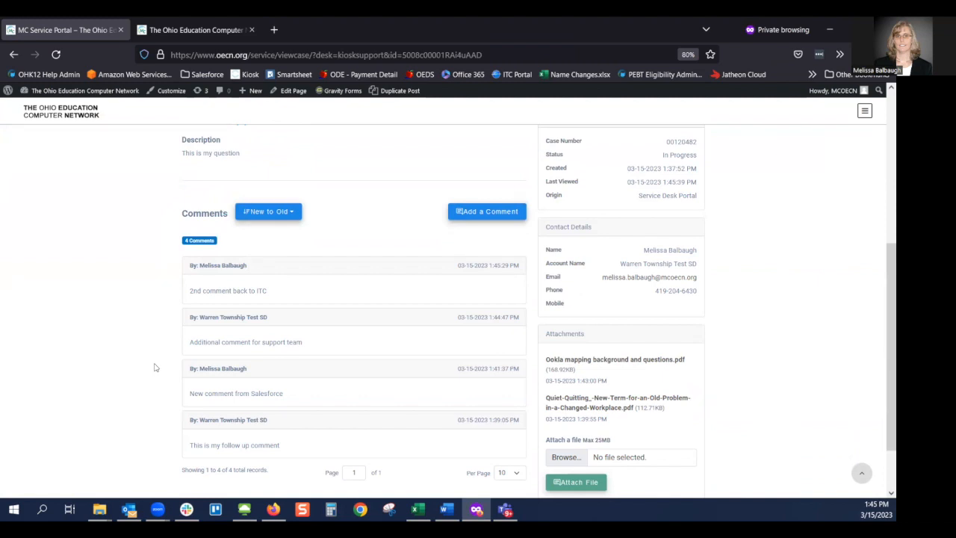
pyautogui.scroll(2, 155, 366)
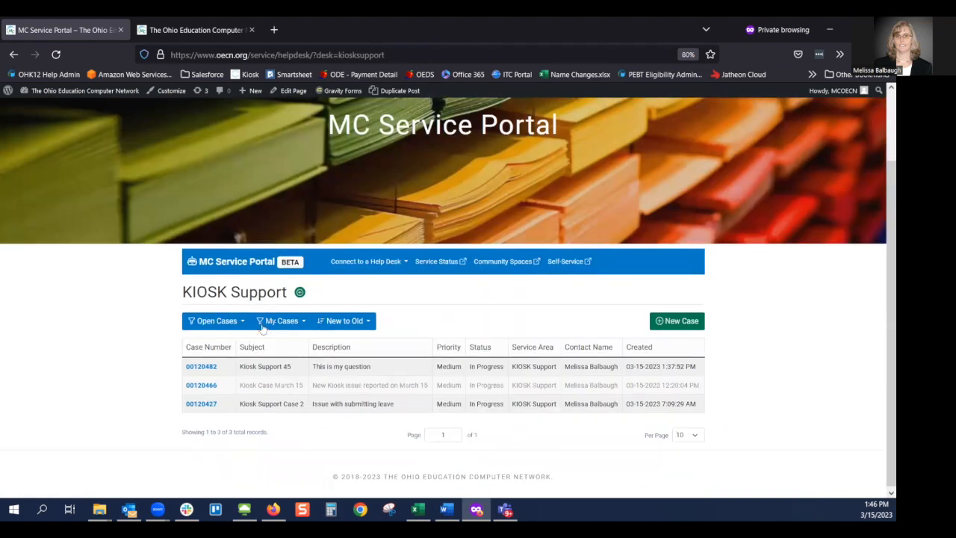
pyautogui.click(228, 321)
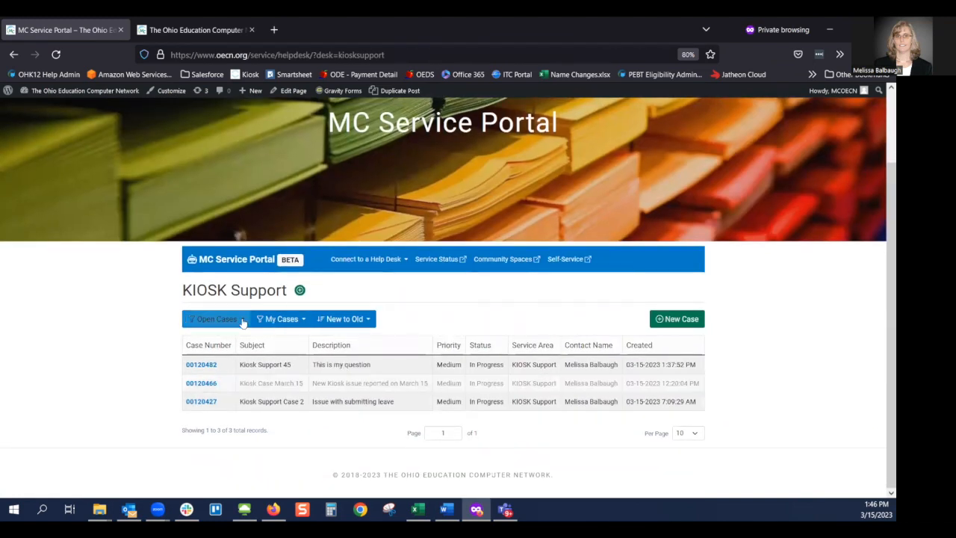
pyautogui.click(204, 370)
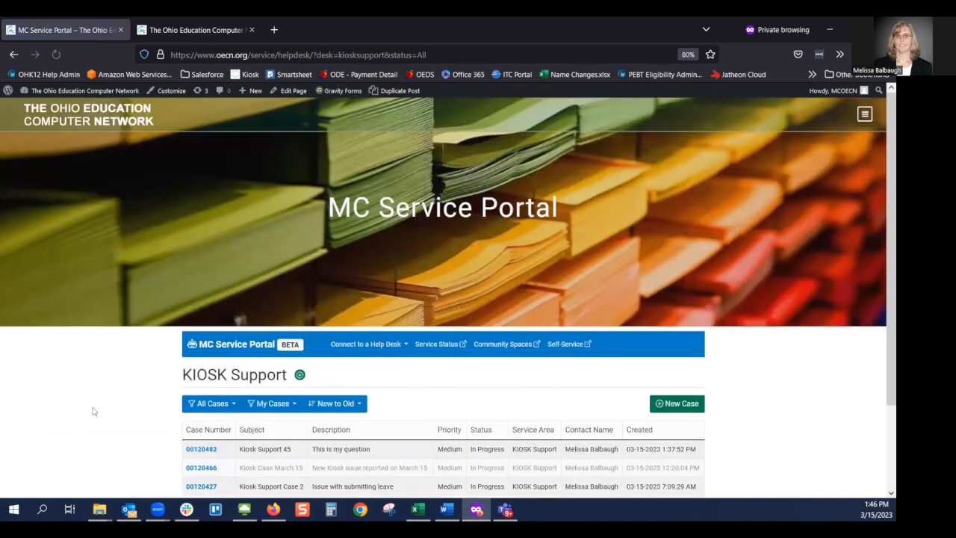
pyautogui.scroll(-2, 105, 426)
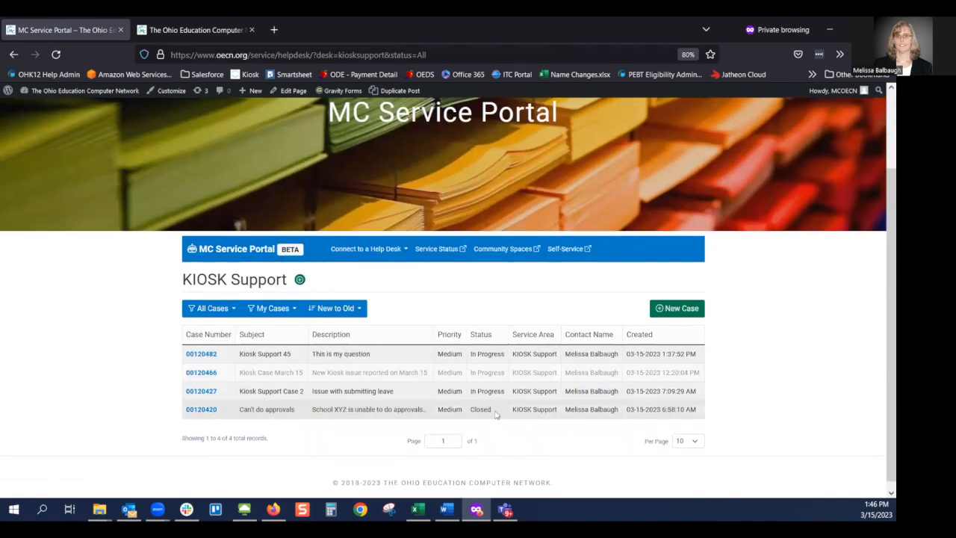